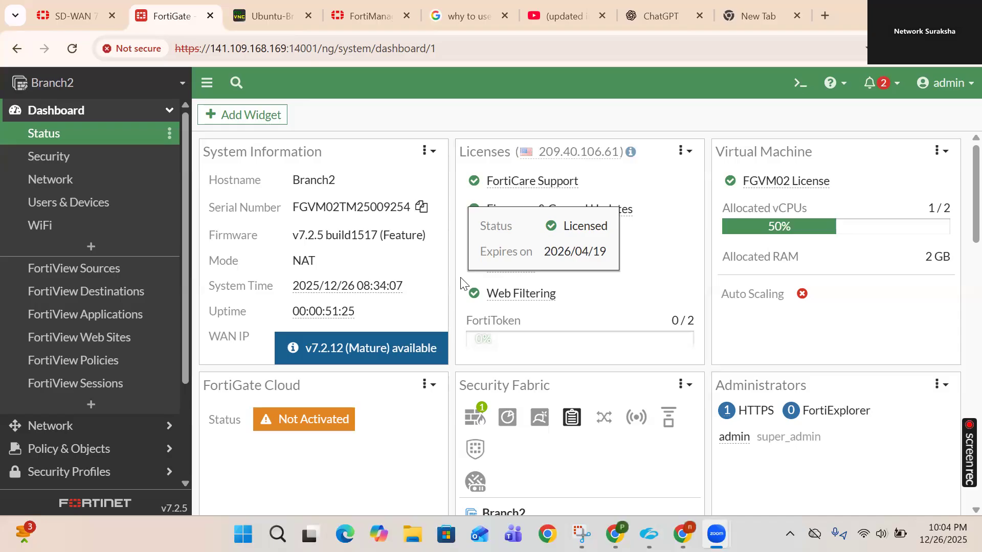
- Expand Policy & Objects in the sidebar of the Branch2 Status dashboard
click(118, 448)
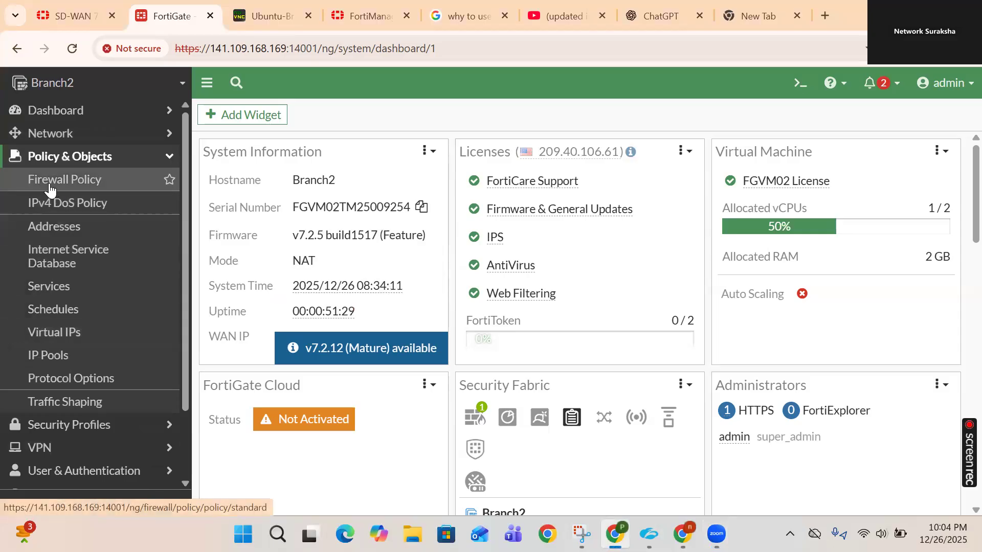
- Review the LAN Outbound rule in the Firewall Policy list, then switch to the Ubuntu-Br console
click(49, 187)
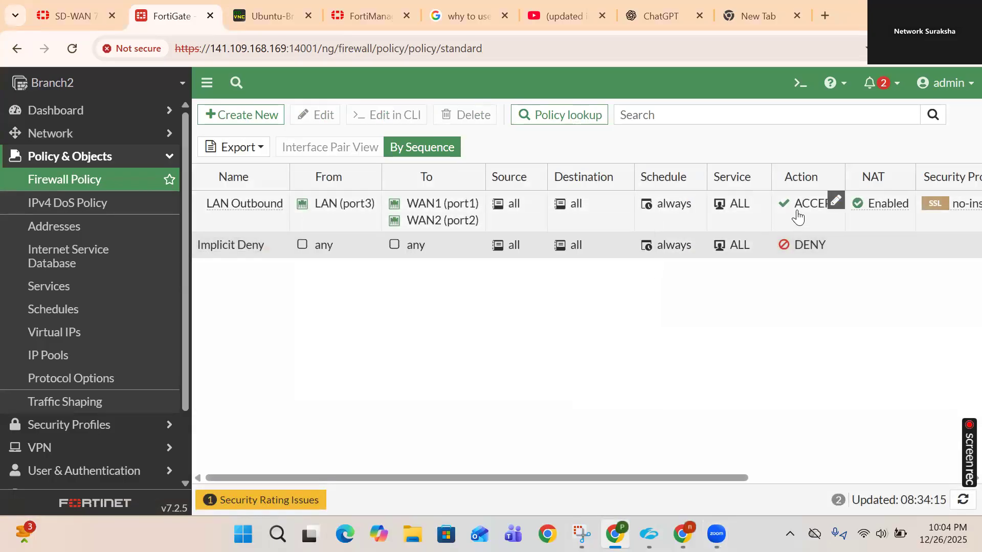
scroll(797, 215, right, 4)
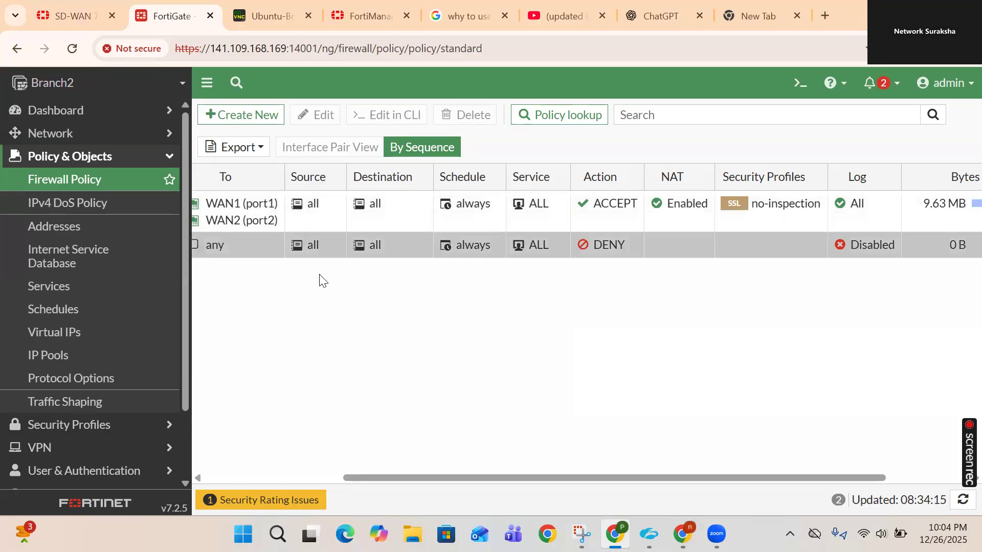
scroll(307, 222, left, 4)
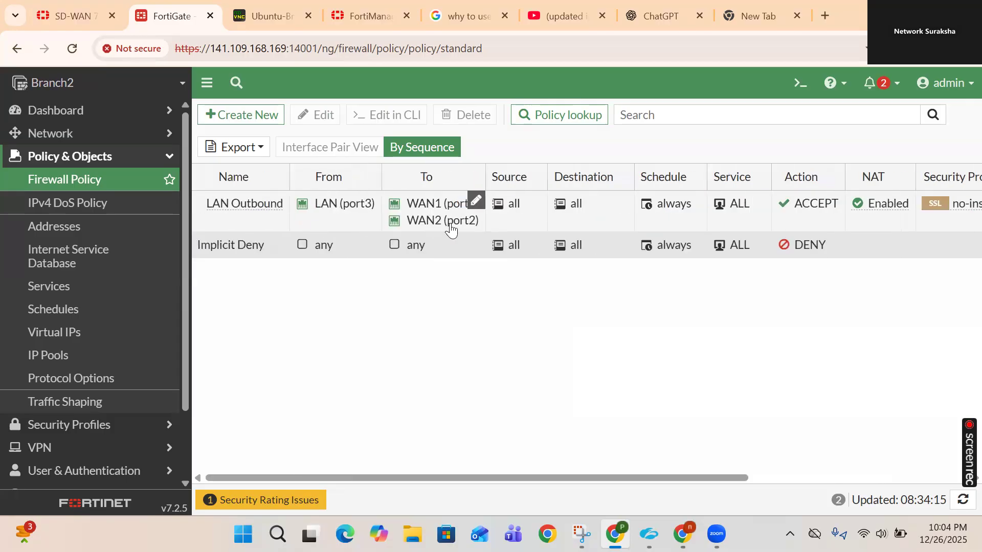
click(263, 19)
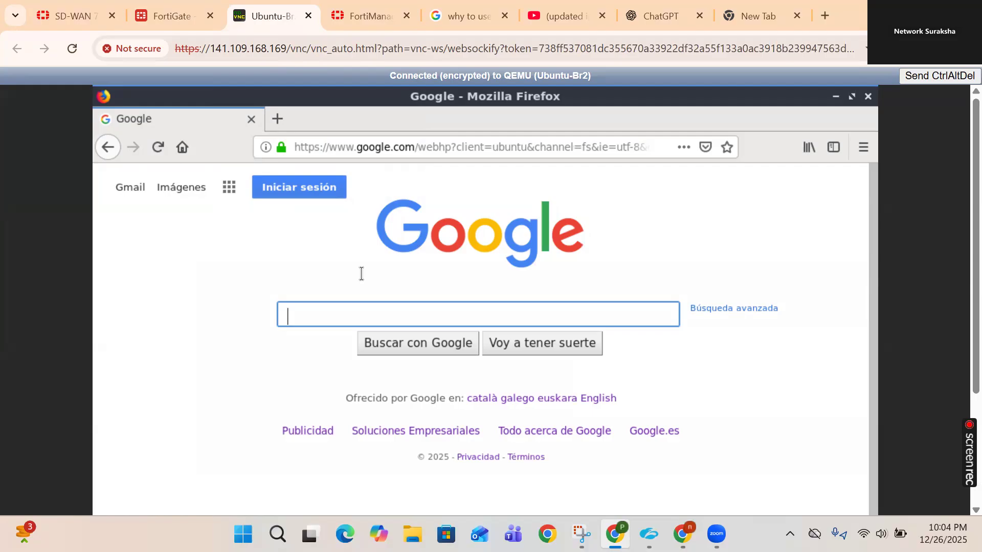
click(157, 148)
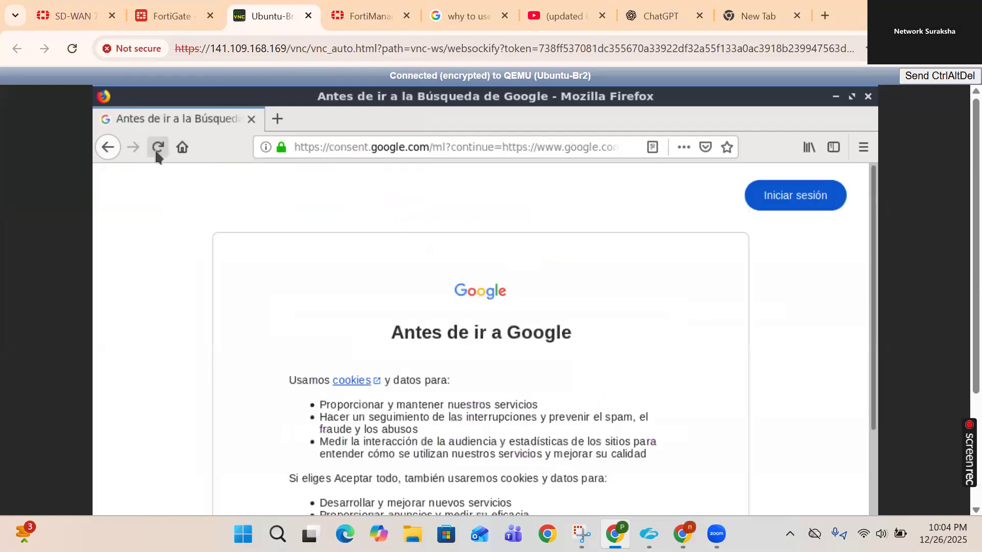
click(337, 150)
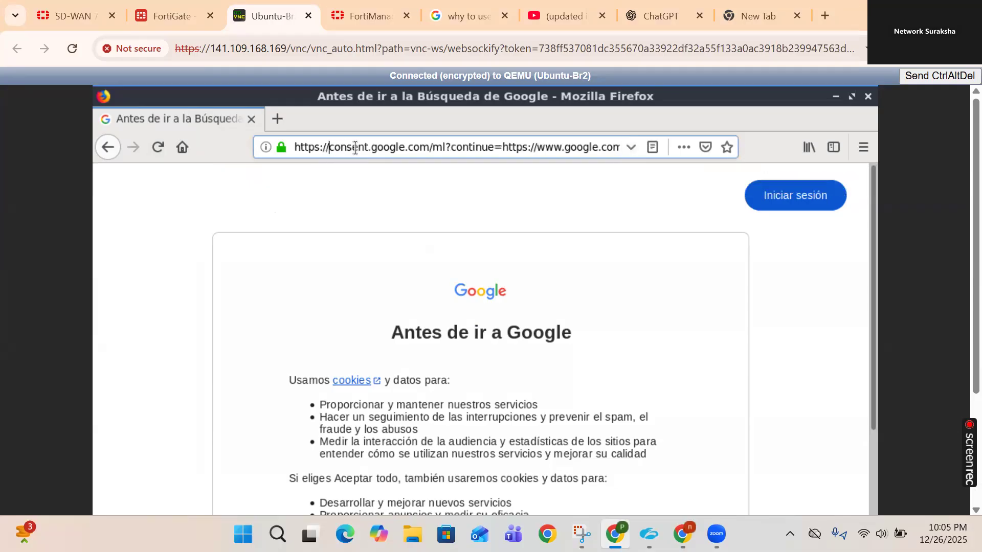
drag(330, 148, 364, 148)
drag(597, 167, 813, 152)
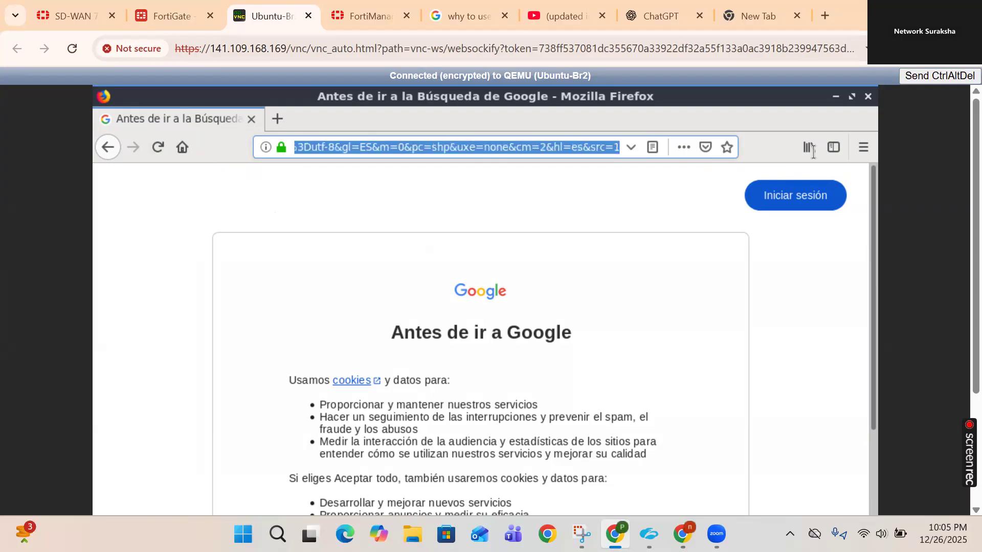
text(https://facebook.com)
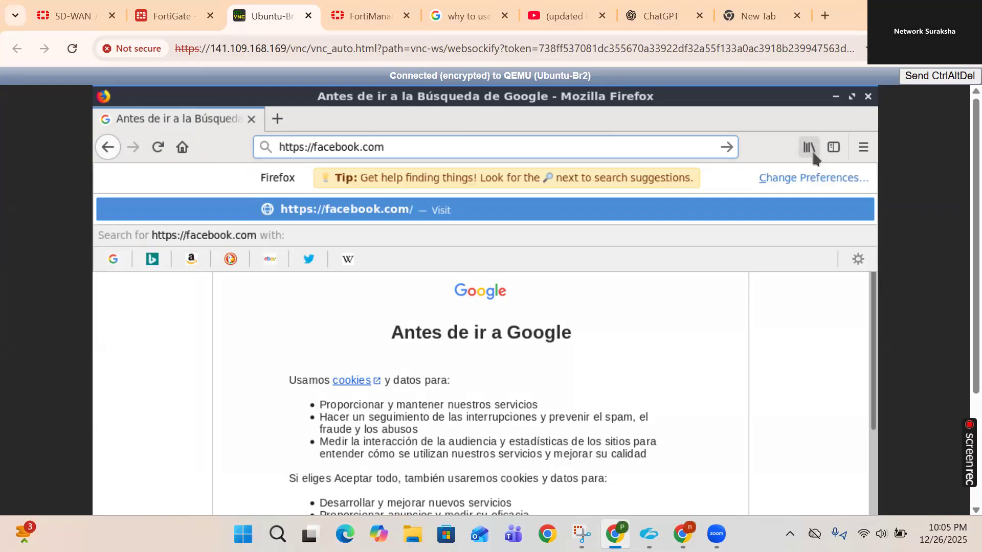
key(Return)
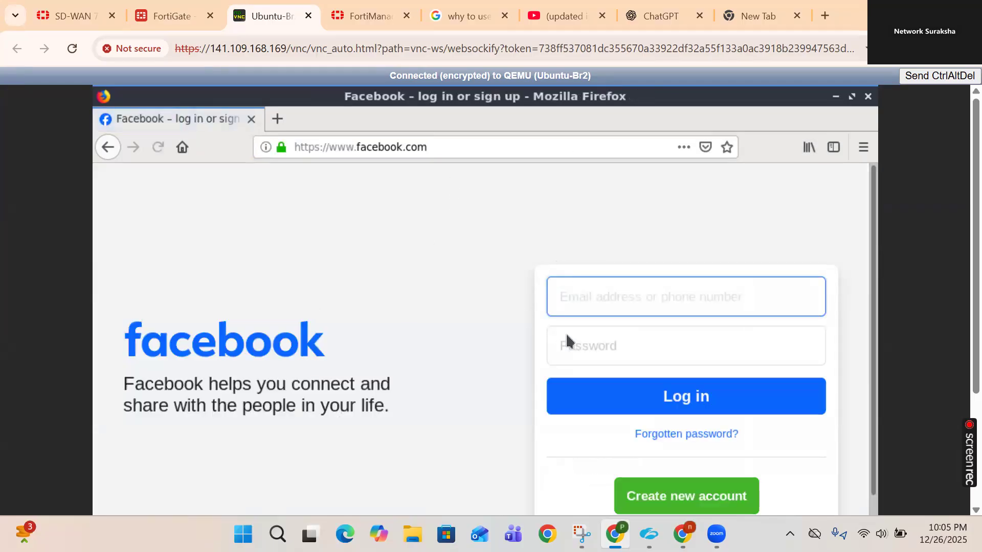
click(169, 16)
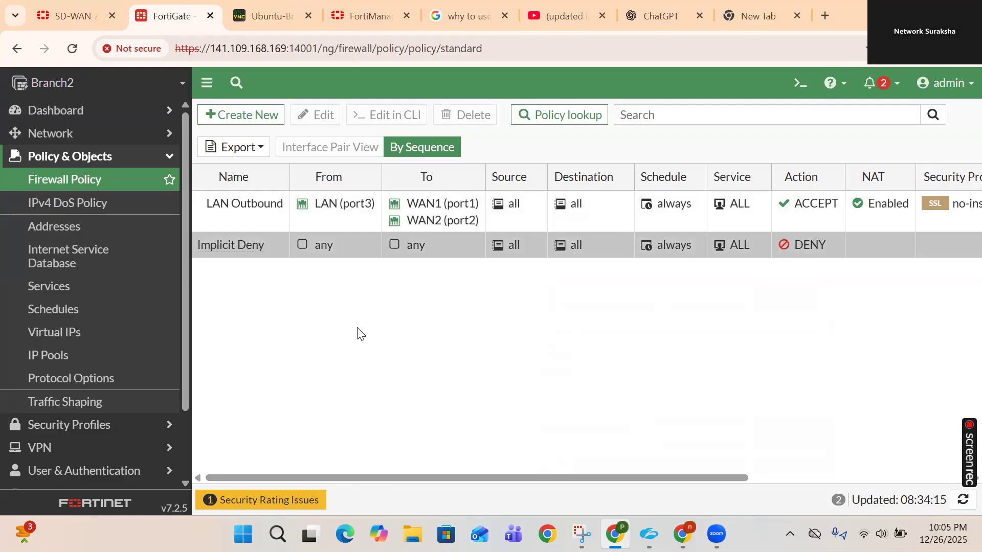
- Collapse Policy & Objects and open User & Authentication > User Definition to start a new user
click(164, 158)
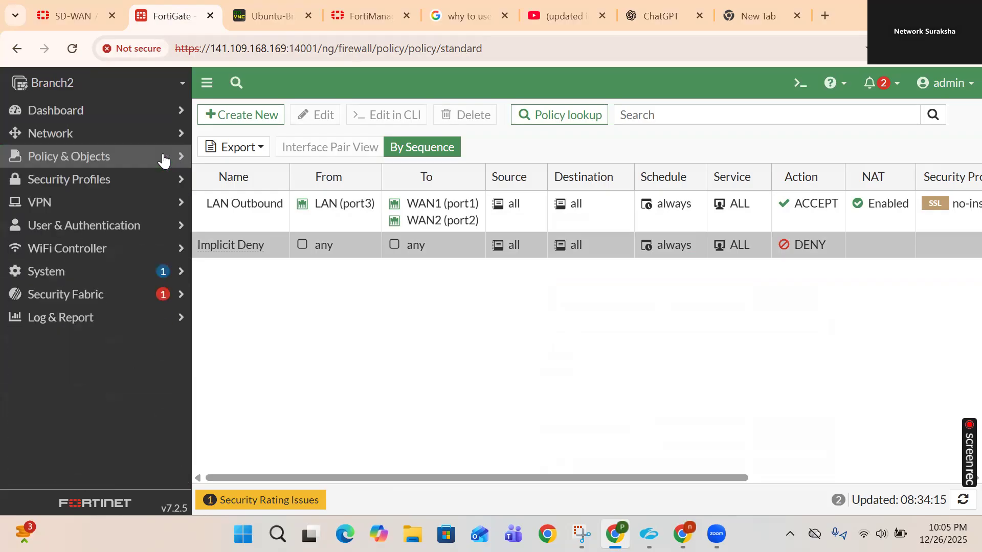
click(97, 228)
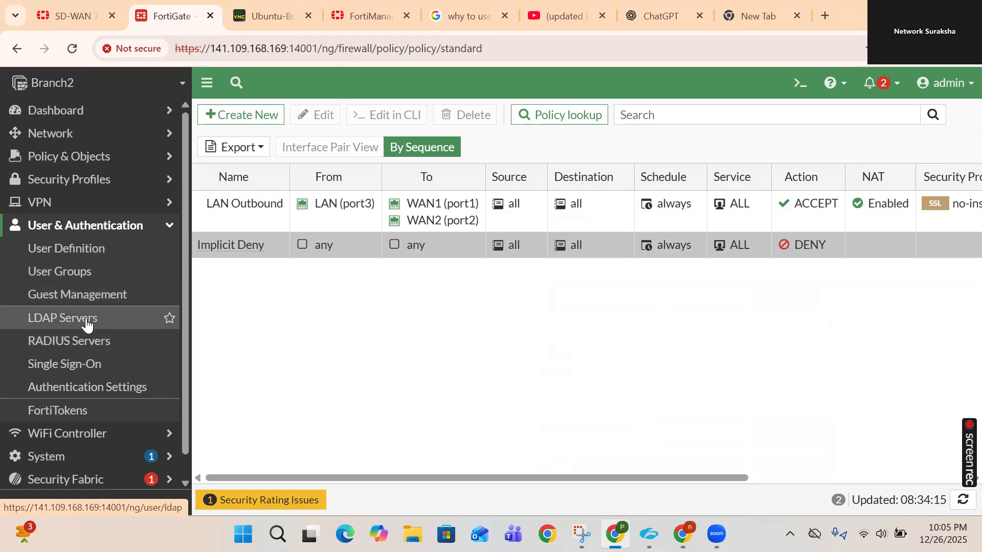
click(62, 256)
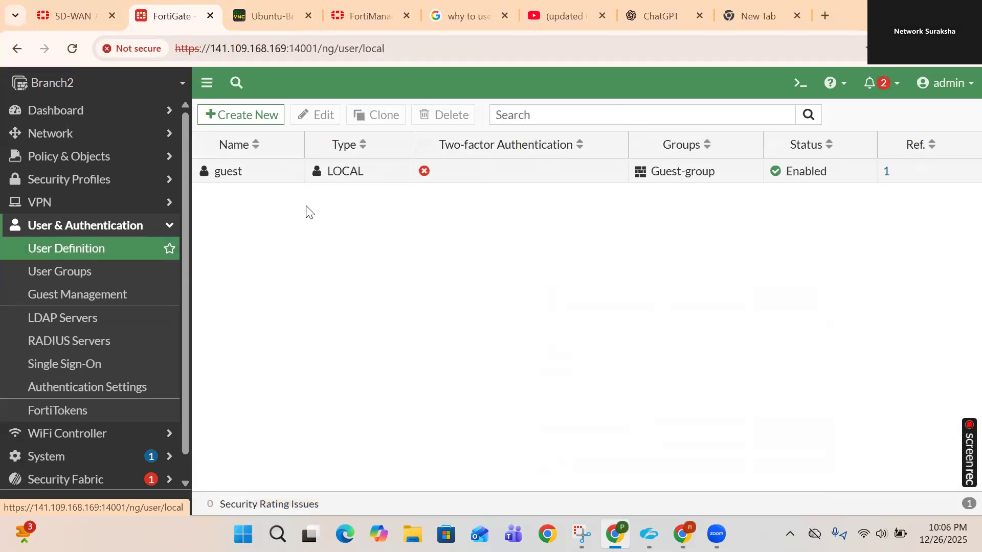
click(248, 117)
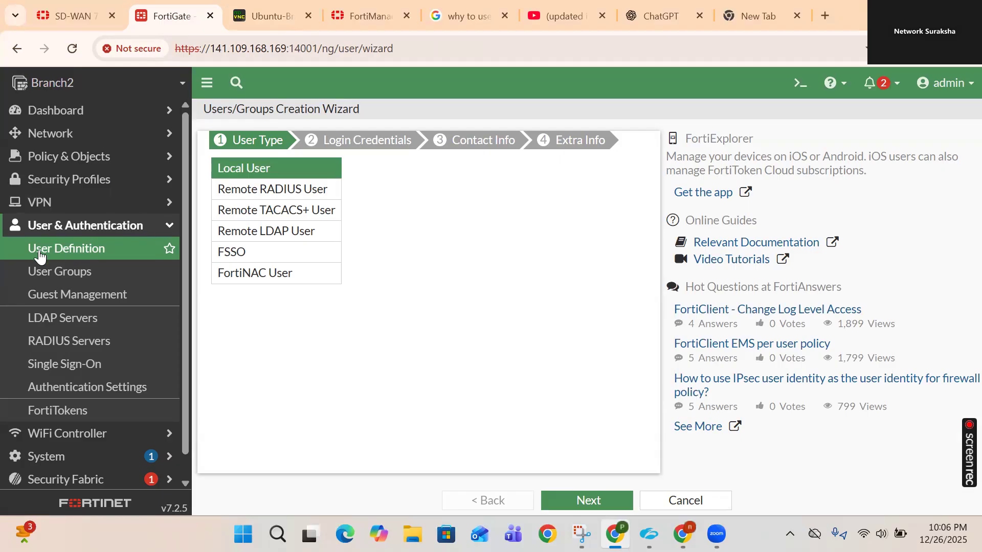
click(69, 255)
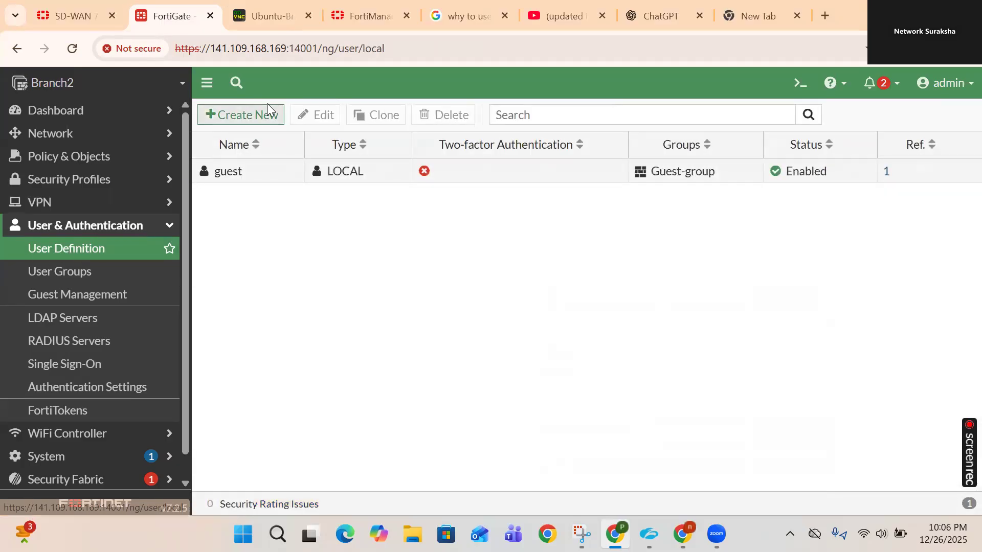
- Create a Local User with username testadmin and enter its password
click(230, 116)
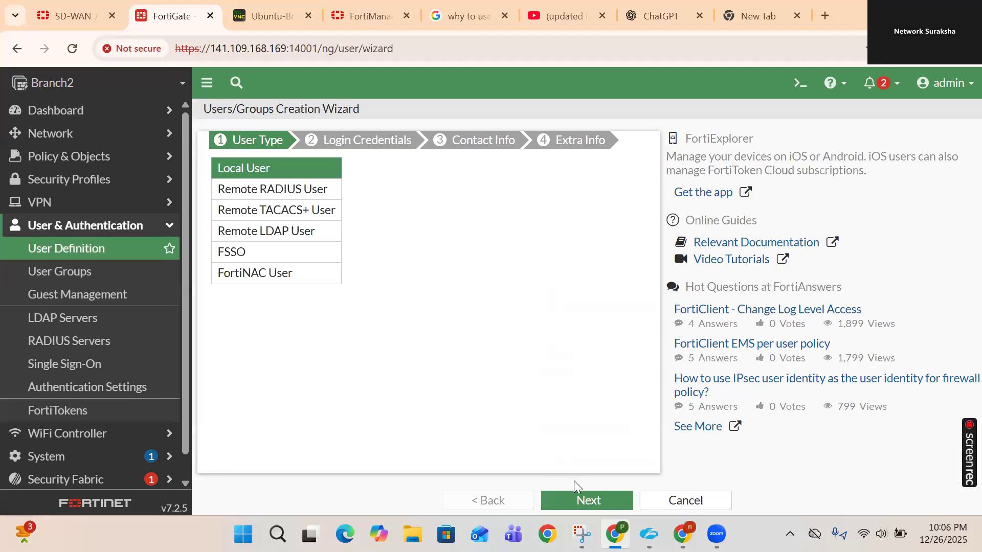
click(590, 502)
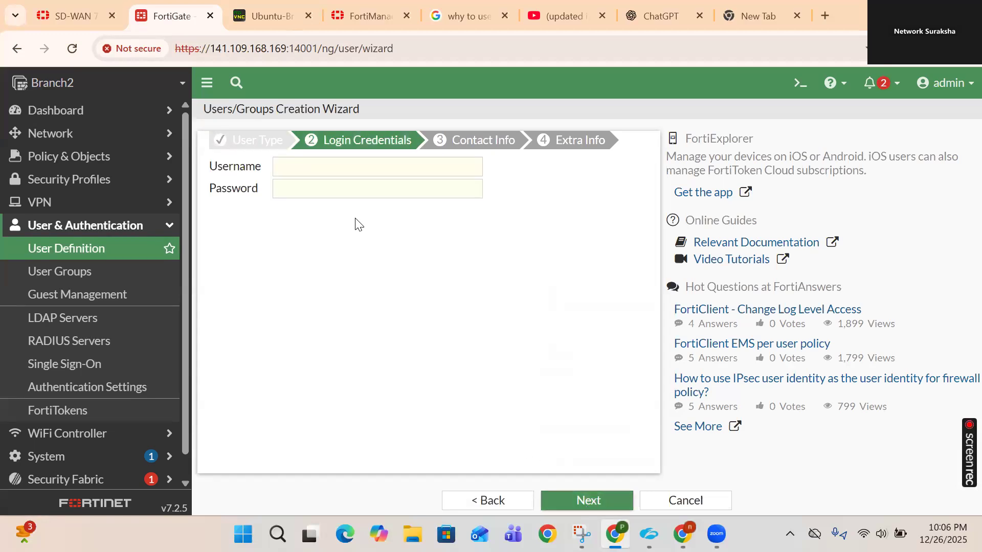
click(315, 164)
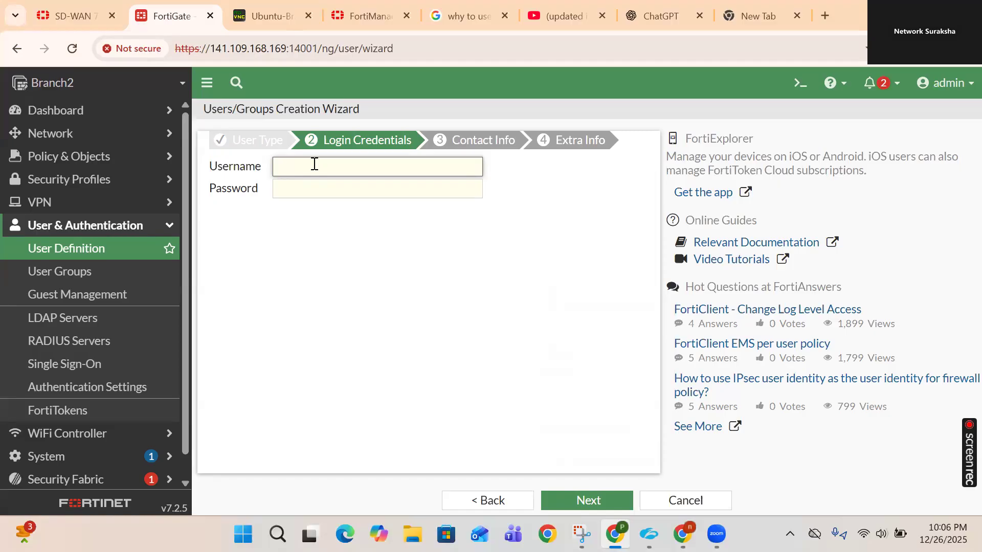
text(testadmin)
key(Tab)
text(123456789)
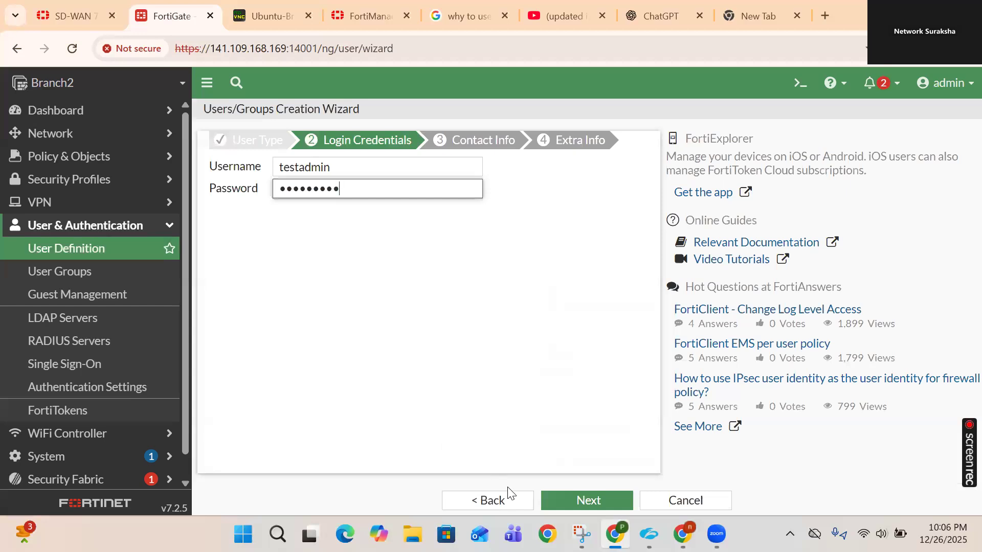
click(583, 502)
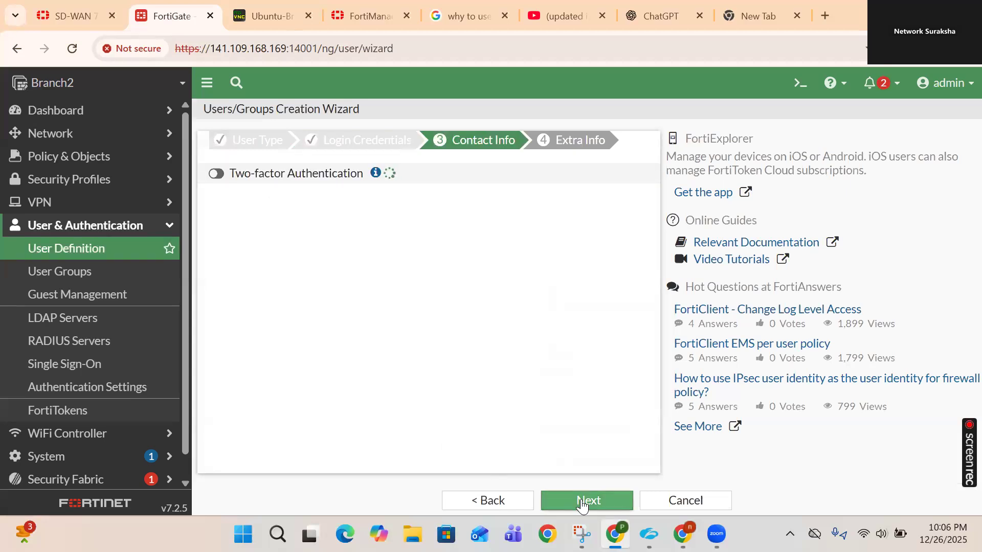
- Leave two-factor authentication off and submit testadmin with status Enabled
click(216, 174)
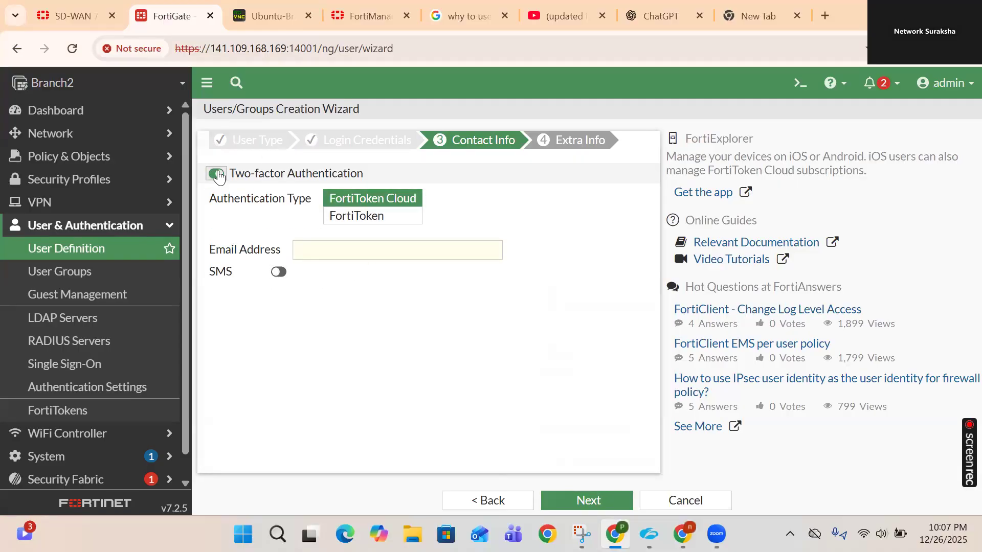
click(216, 174)
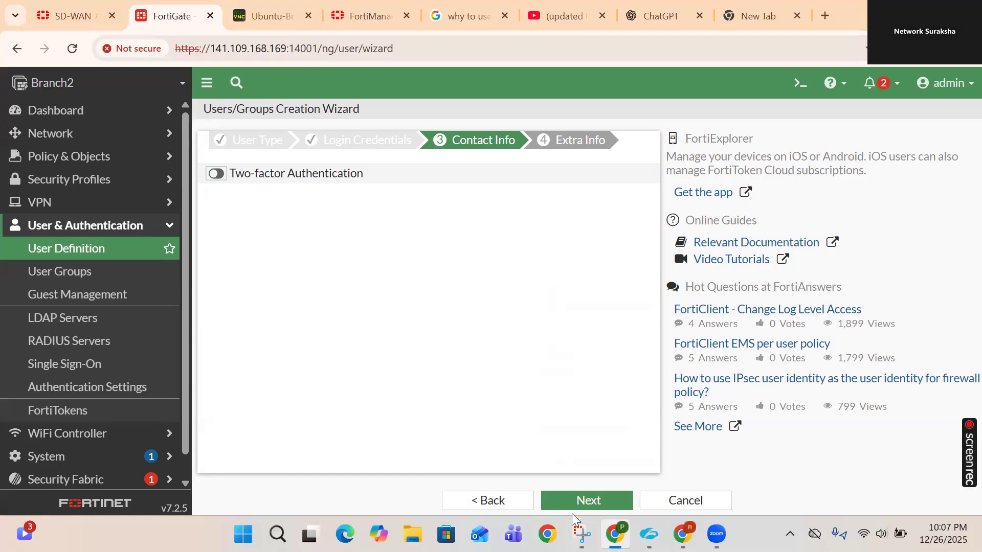
click(598, 505)
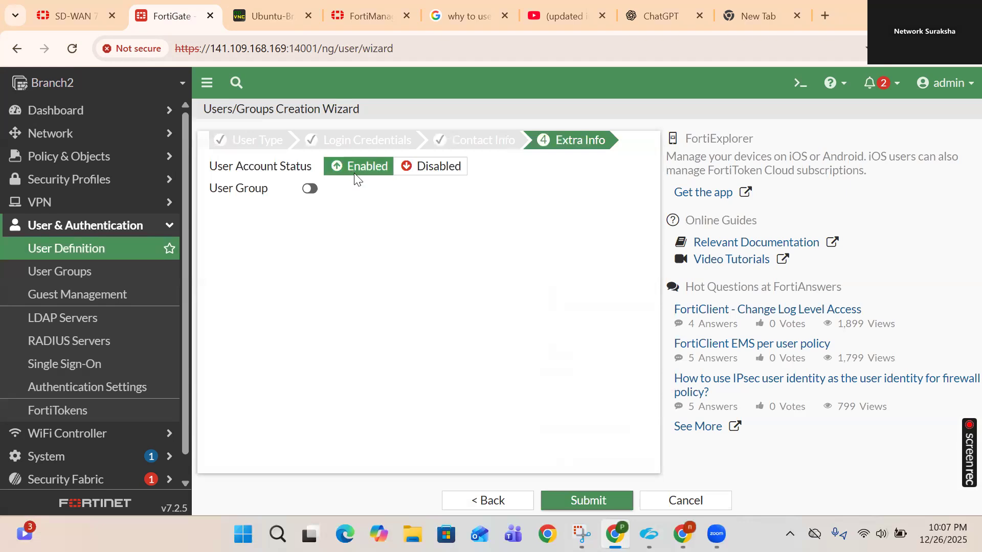
click(593, 501)
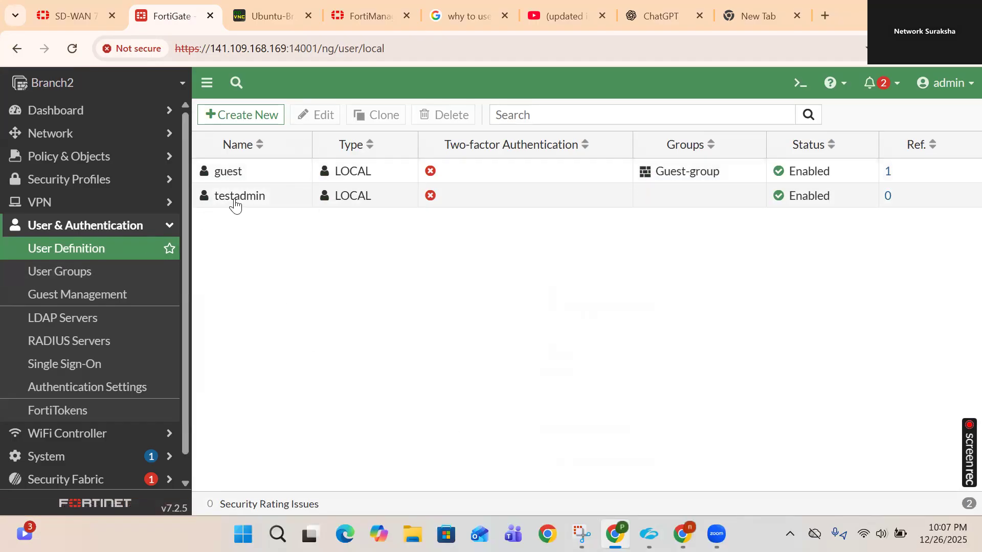
- Open User & Authentication > User Groups and begin a new group
mouse_move(235, 205)
click(79, 277)
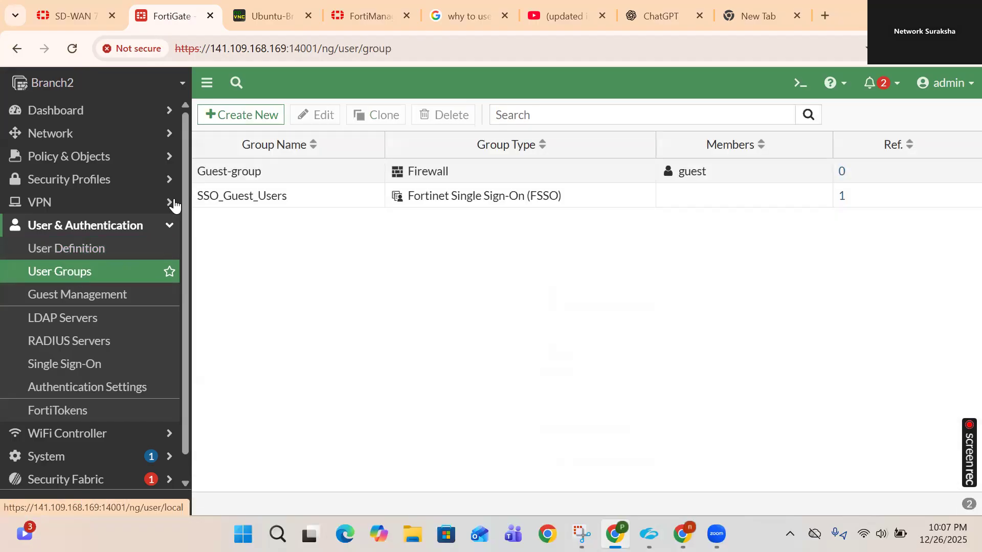
click(236, 118)
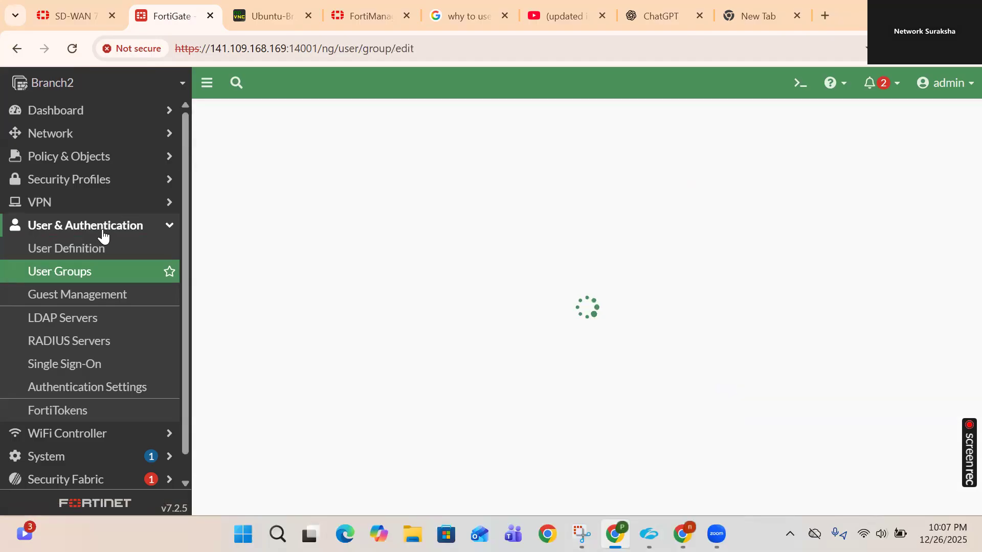
- Name the Firewall group Internet_Users, add testadmin as its member, and save it
click(317, 151)
text(LAN)
key(BackSpace)
key(BackSpace)
key(BackSpace)
text(Internet)
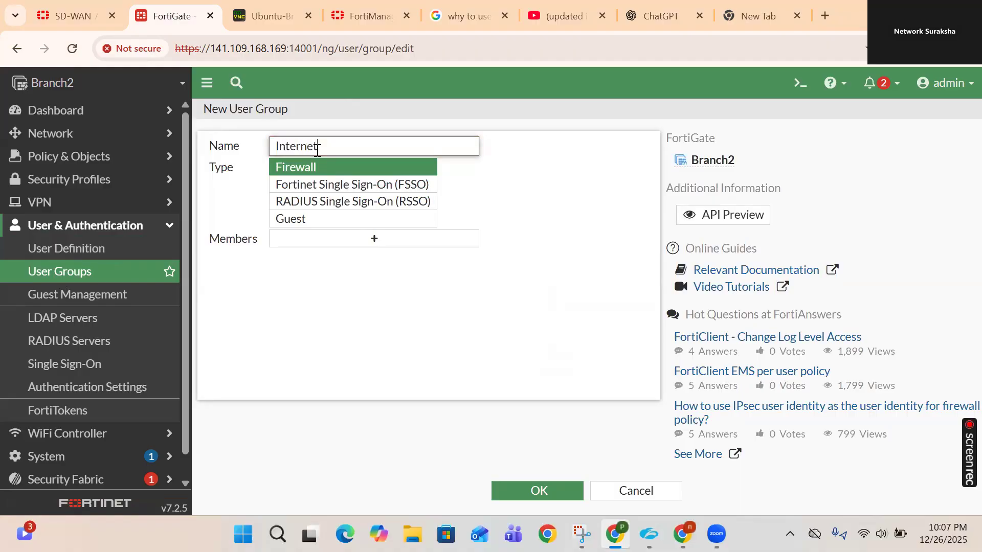
text( Users)
click(596, 185)
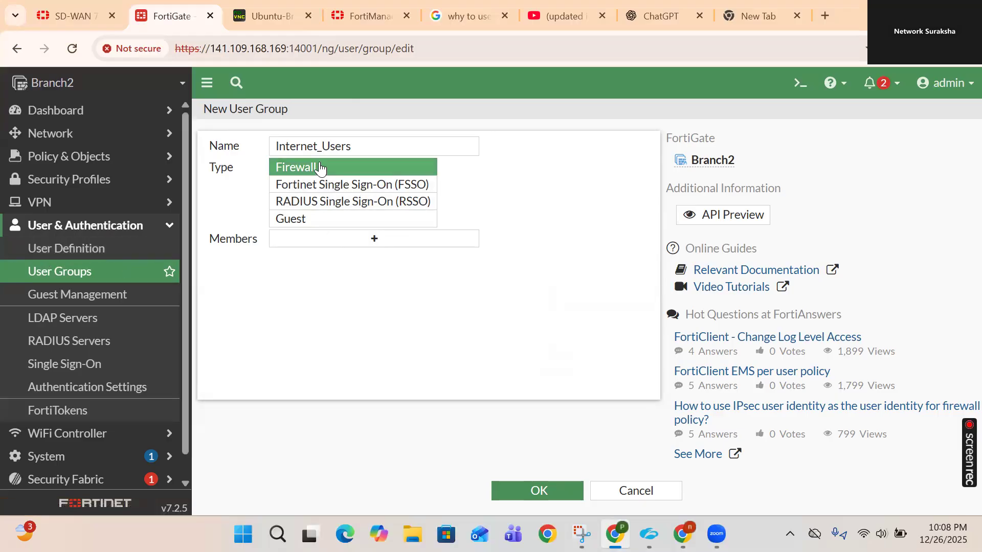
click(362, 249)
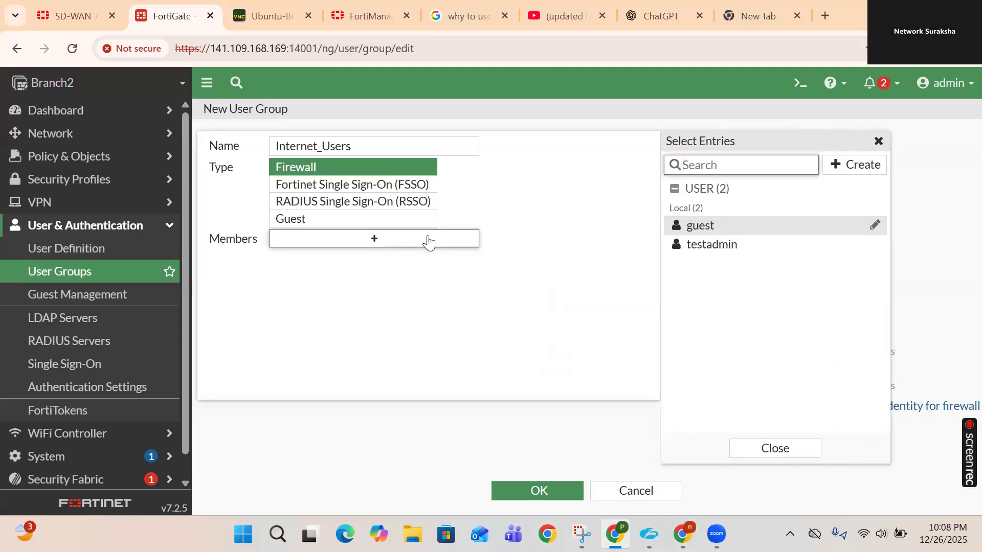
click(709, 247)
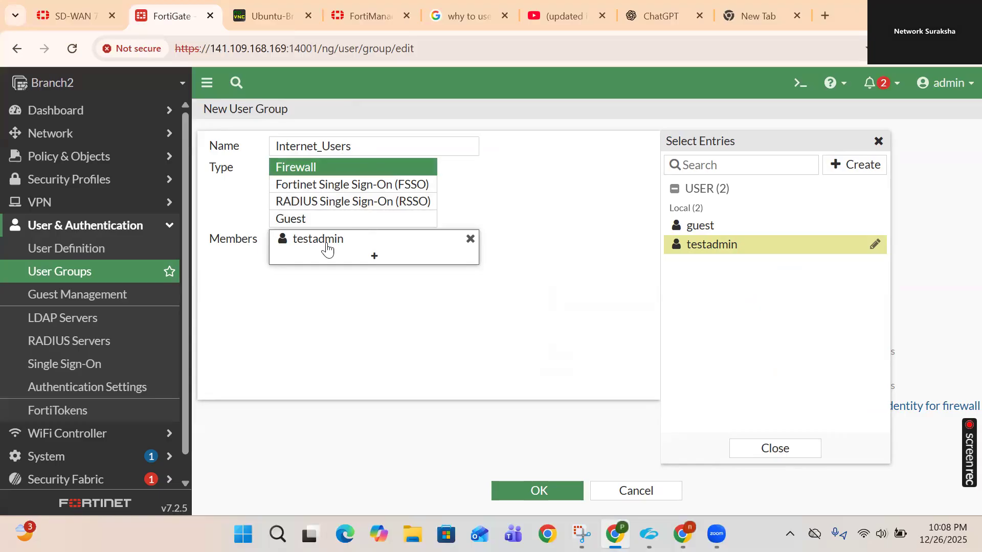
click(536, 494)
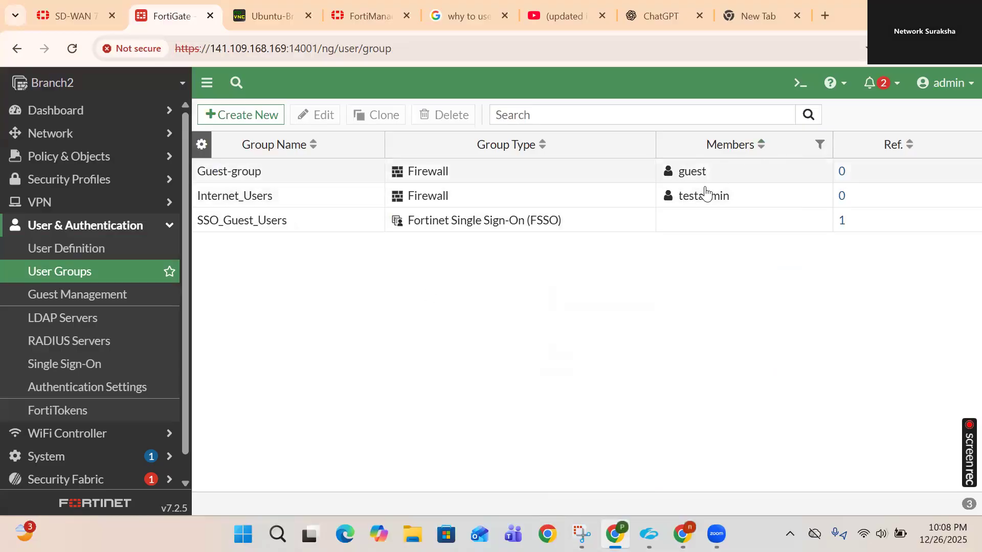
mouse_move(719, 207)
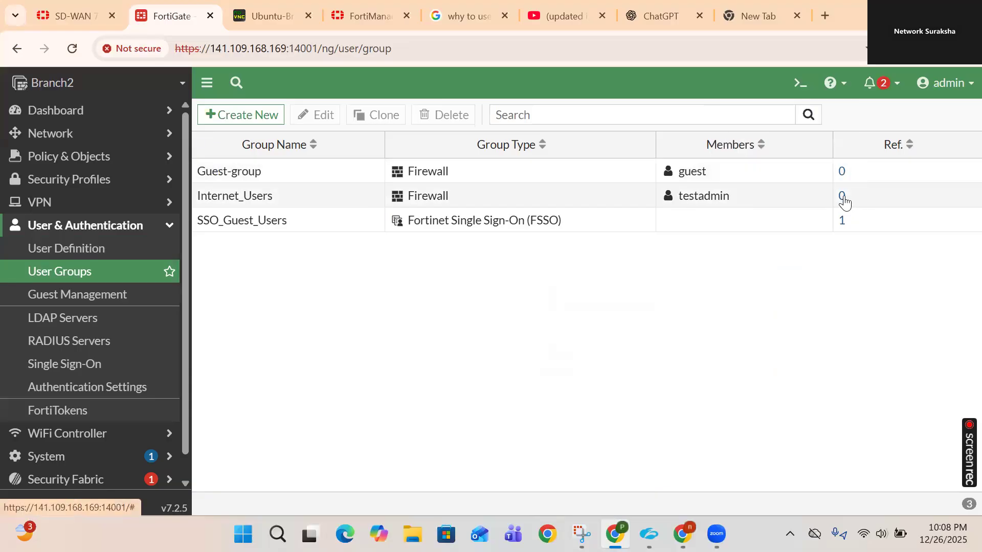
- In Policy & Objects > Firewall Policy, select the LAN Outbound rule and edit it
click(86, 166)
click(66, 181)
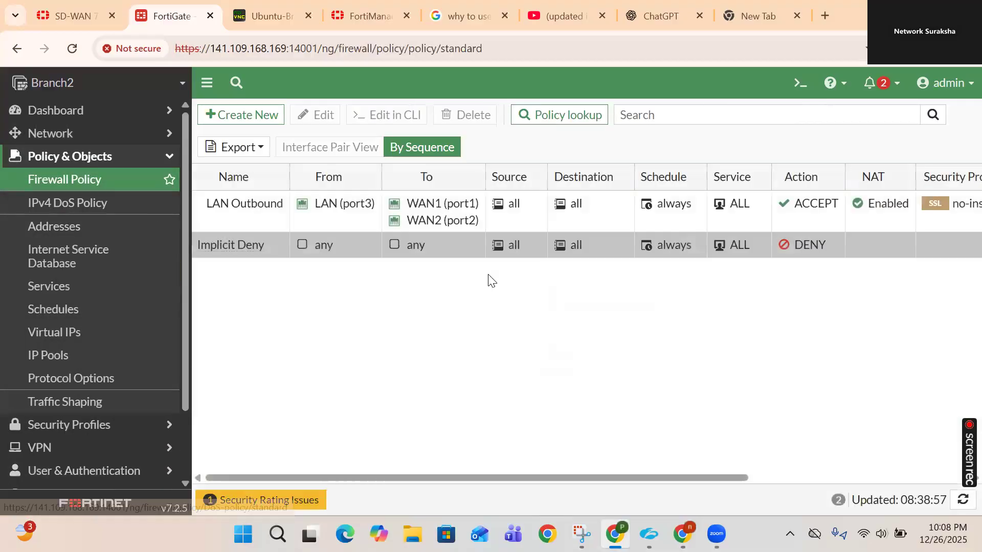
click(241, 220)
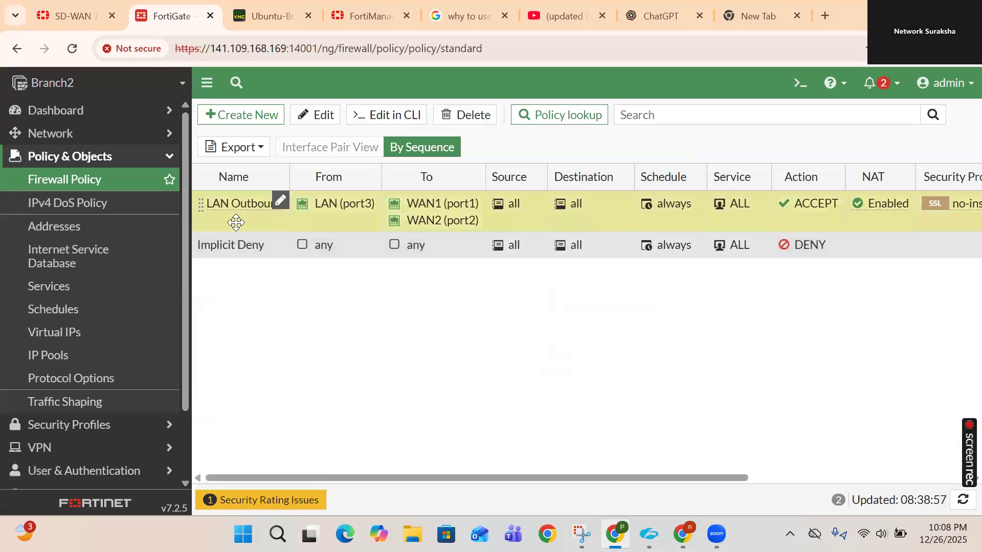
click(312, 118)
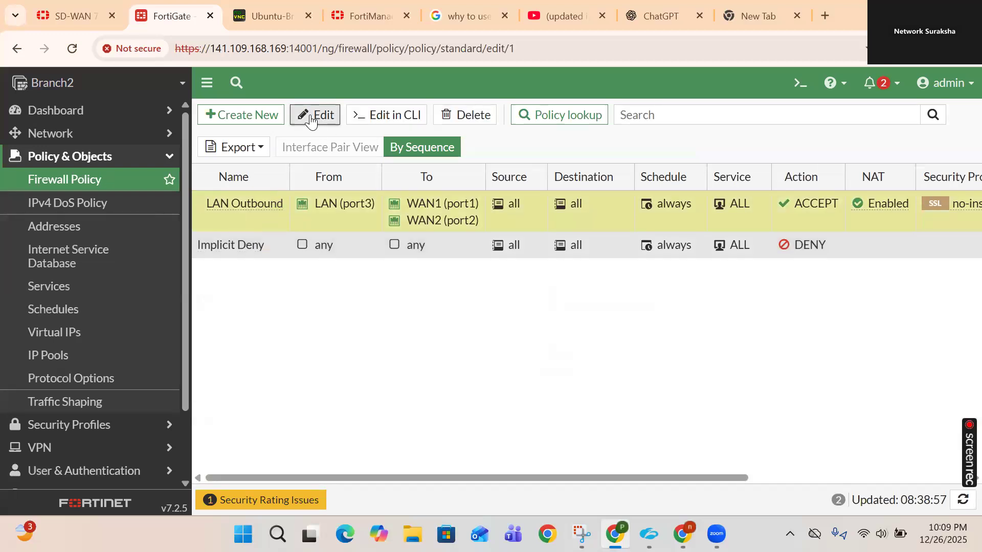
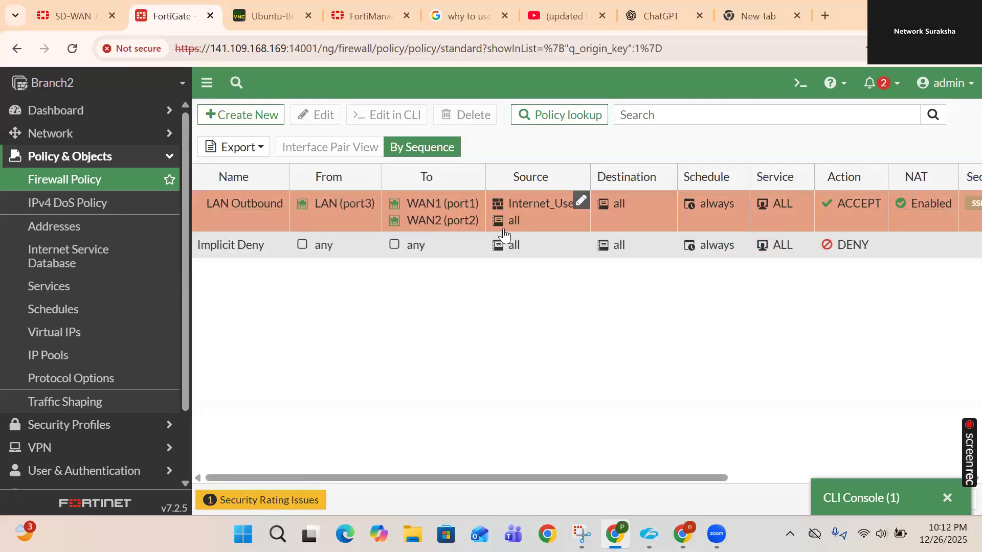
mouse_move(492, 240)
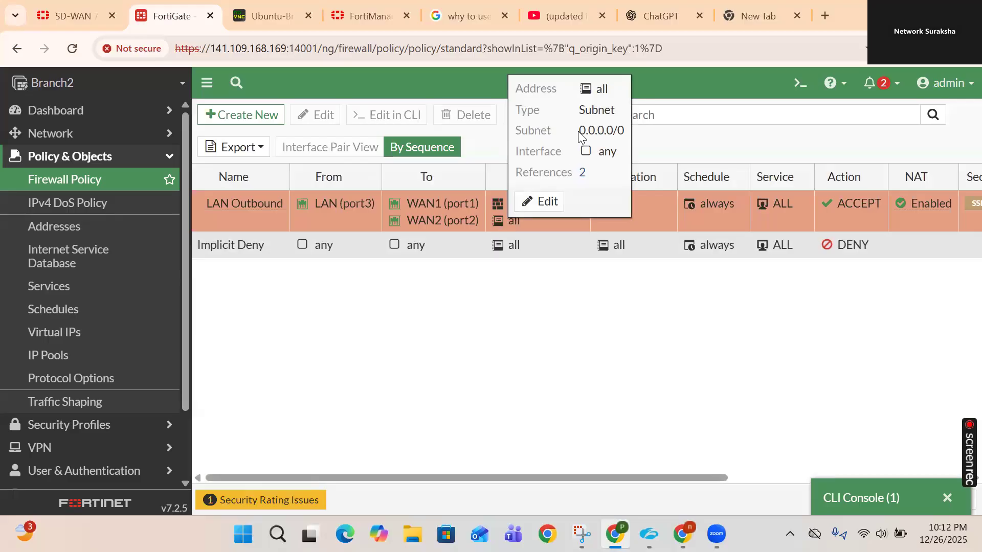
drag(580, 132, 625, 131)
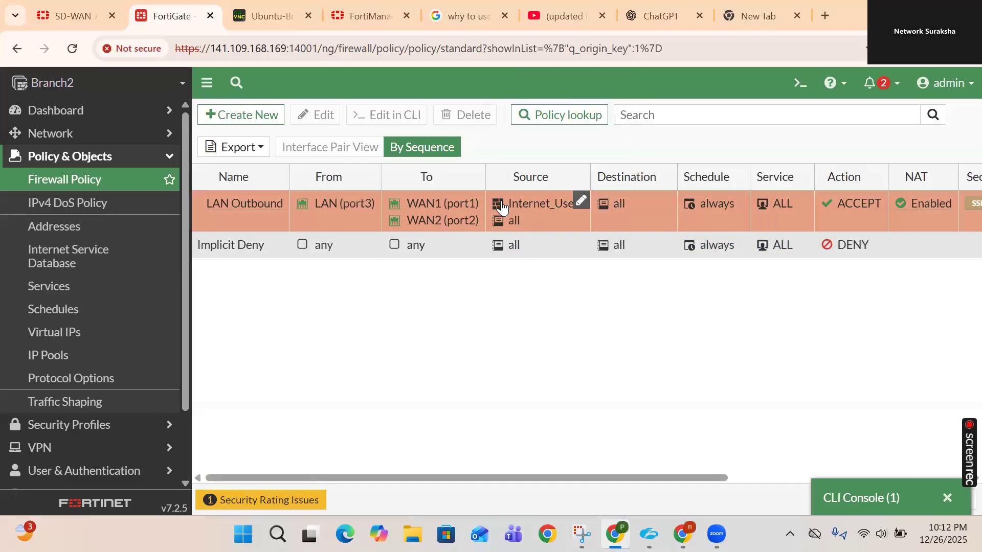
mouse_move(503, 206)
mouse_move(338, 209)
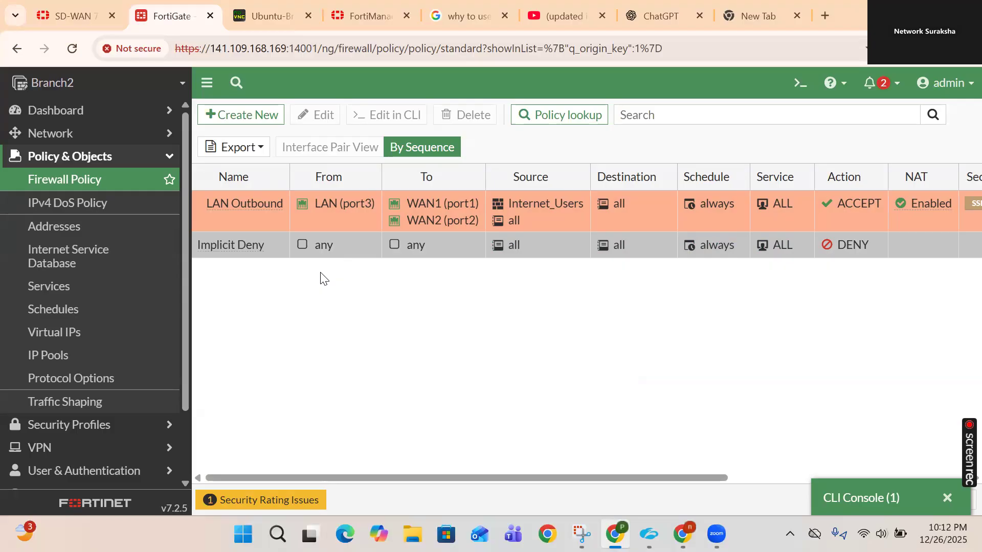
mouse_move(264, 210)
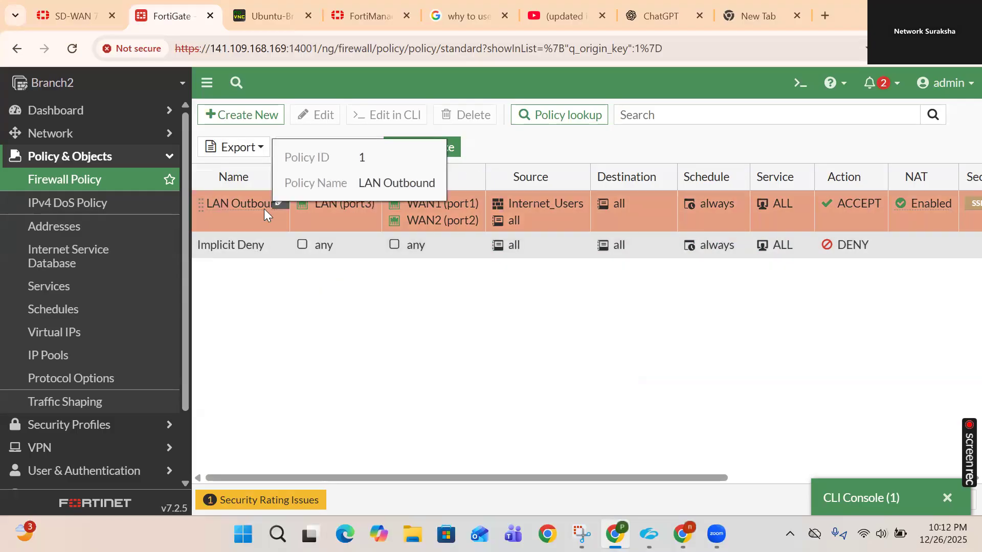
mouse_move(263, 258)
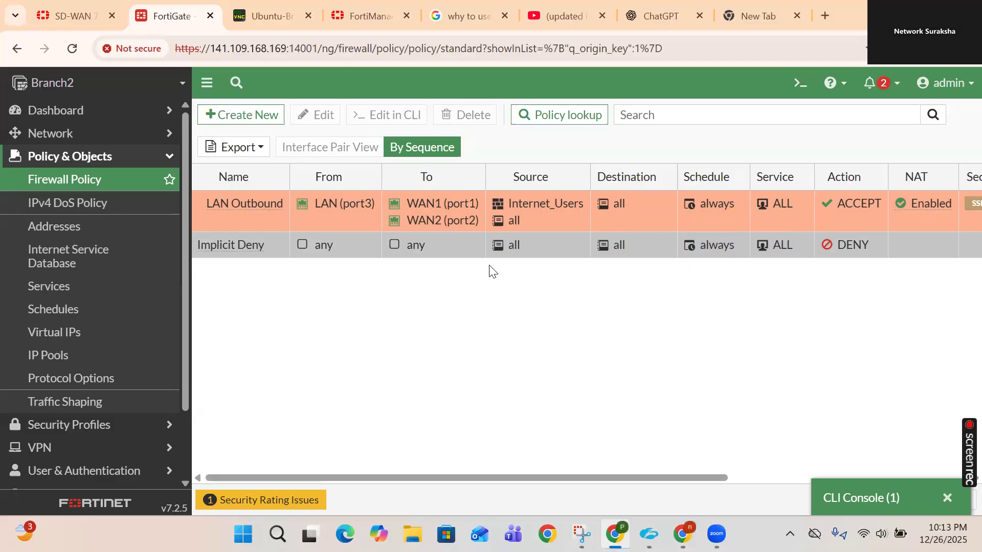
- Select the LAN Outbound policy, expand User & Authentication, then switch to the Ubuntu-Br2 client browser
click(239, 216)
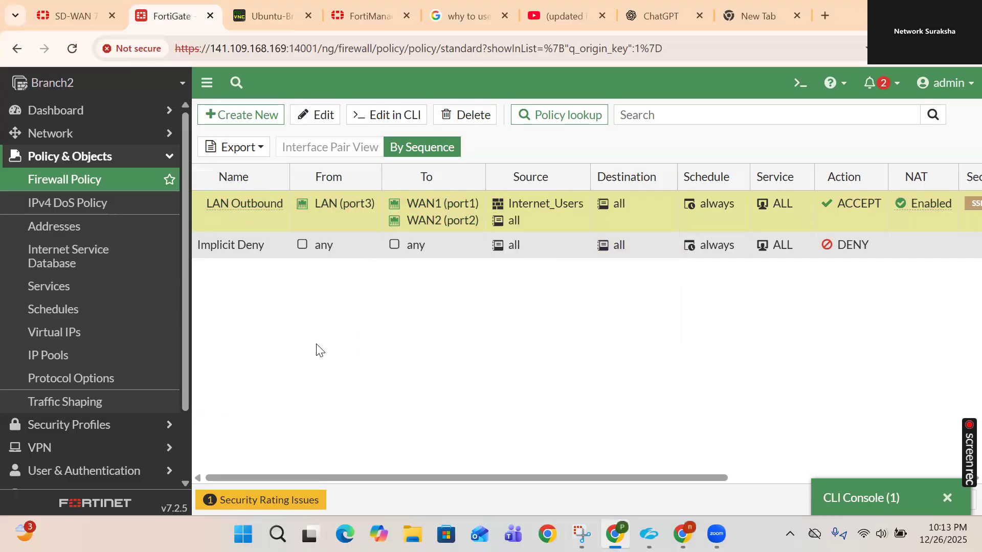
scroll(136, 423, down, 2)
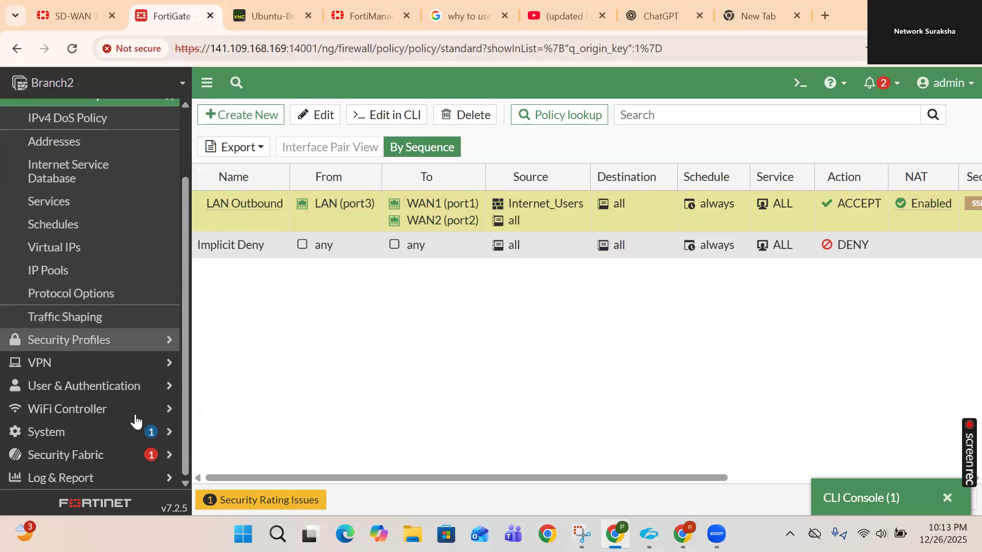
click(115, 392)
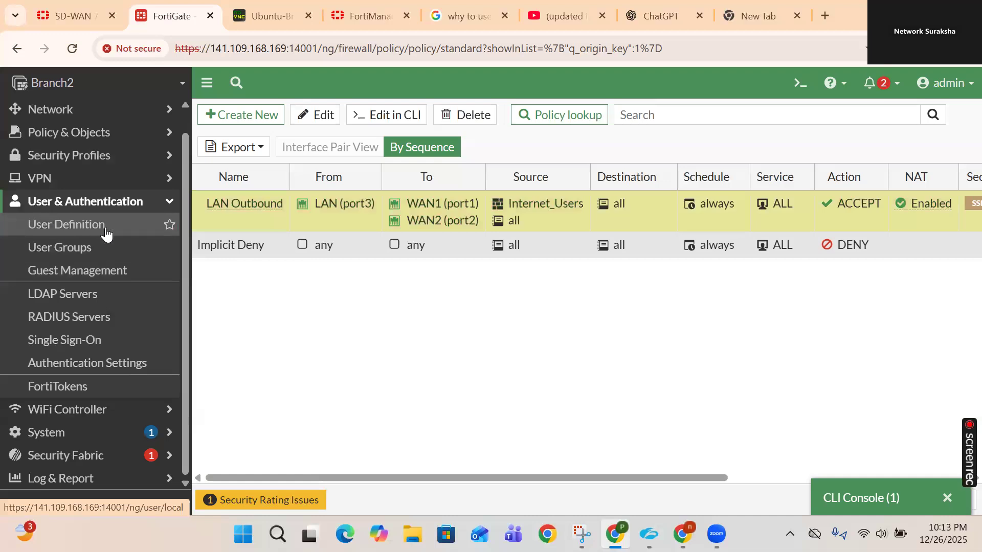
mouse_move(499, 225)
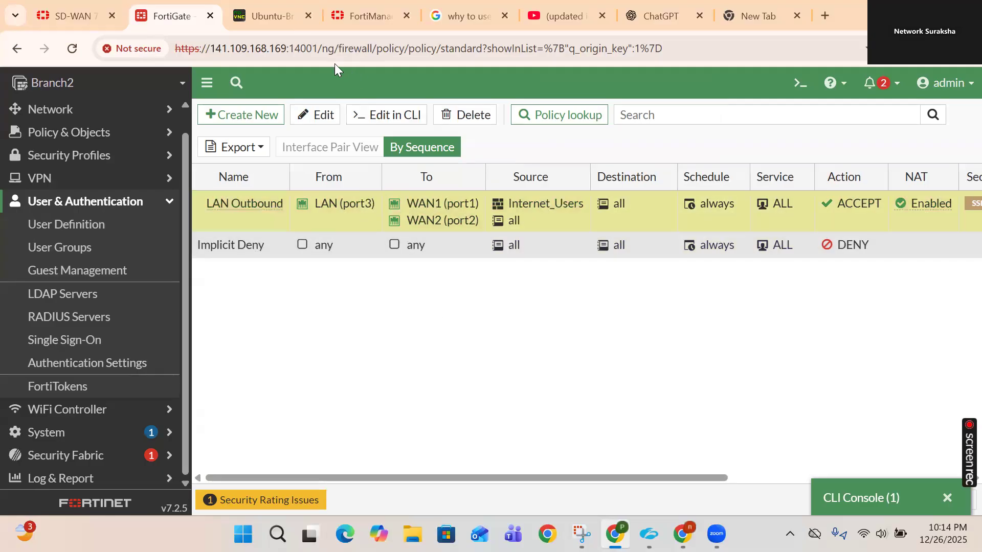
click(267, 19)
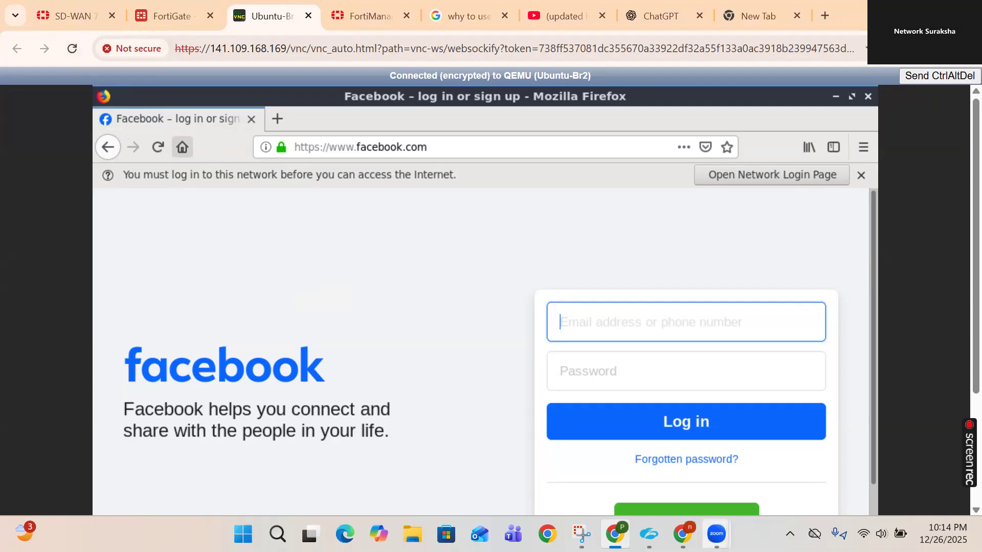
- Refocus the VM's Firefox on Facebook's network-login warning, then reload the noVNC console page
mouse_move(717, 534)
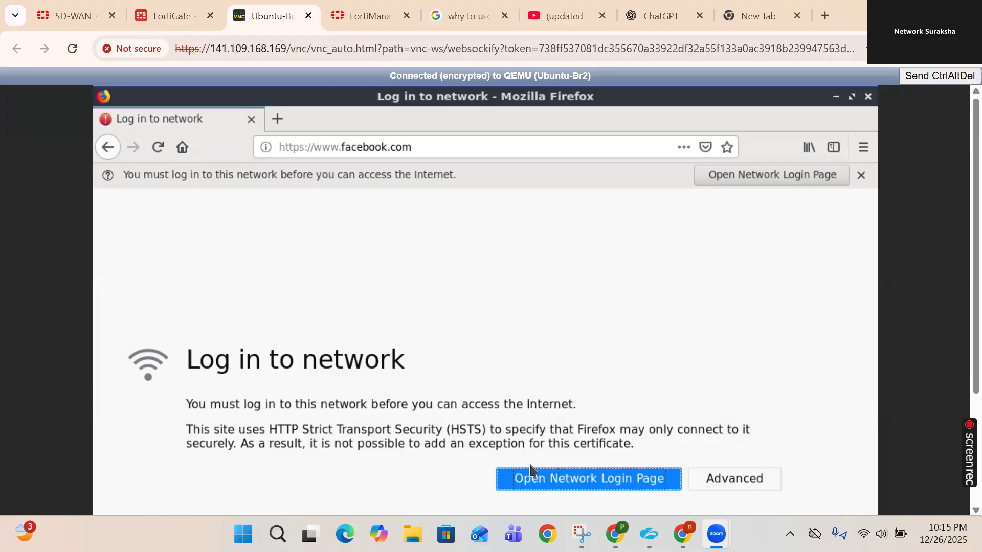
click(636, 481)
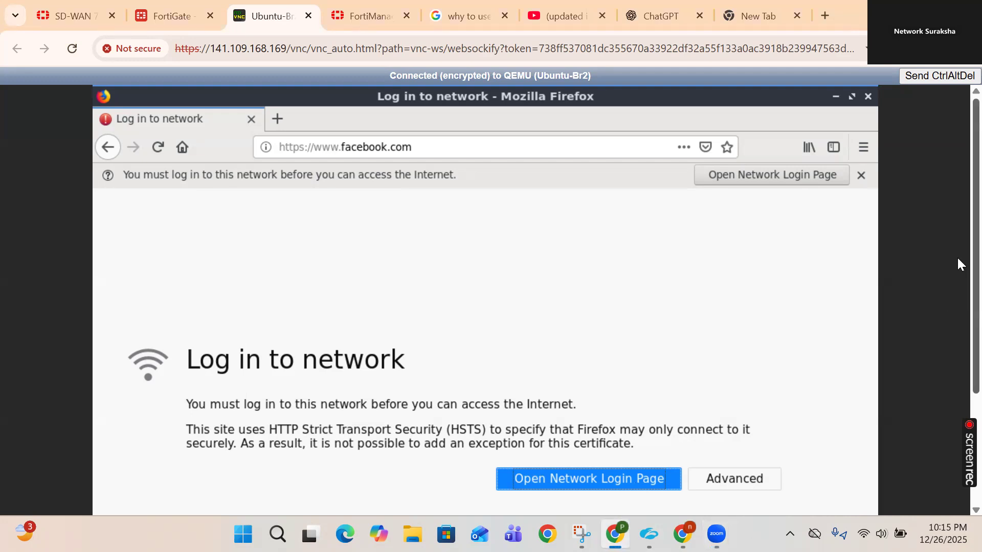
scroll(956, 256, down, 3)
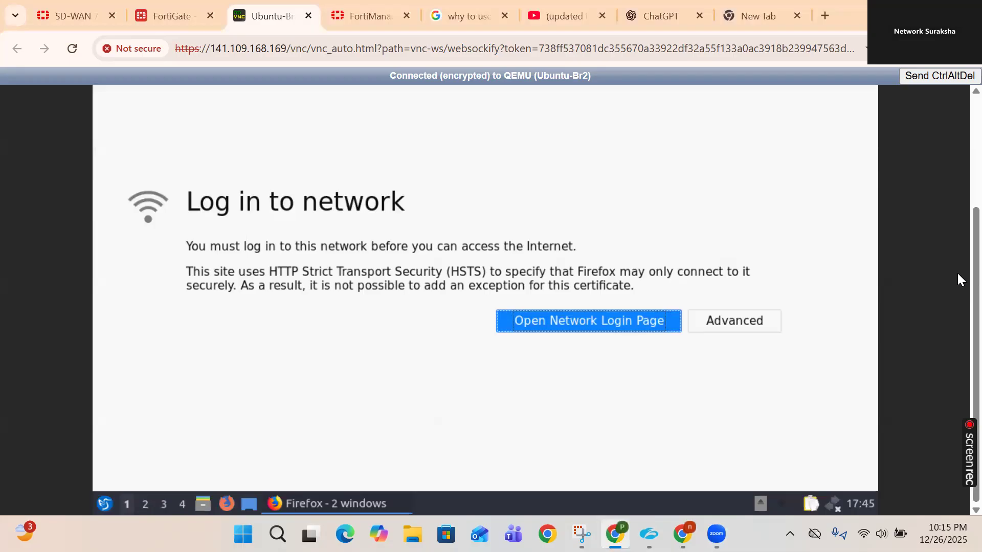
scroll(960, 256, up, 3)
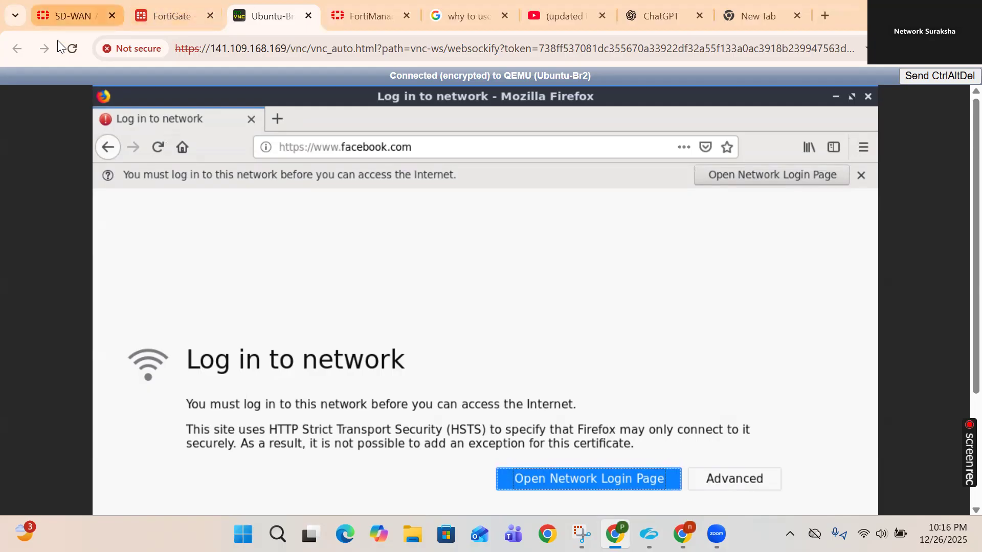
click(73, 48)
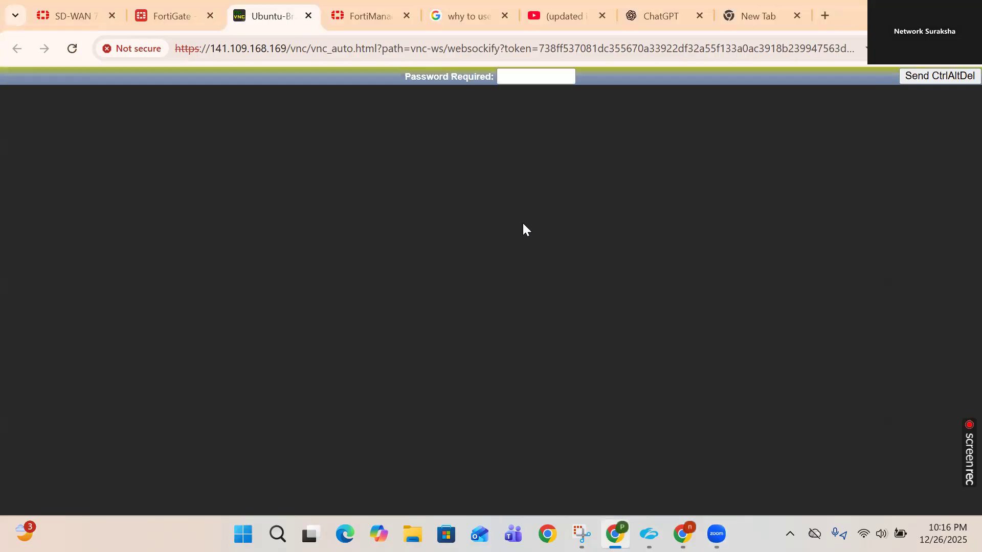
- Enter the VNC password to reconnect and view the FortiGate Firewall Authentication page
click(527, 75)
text(••••••••)
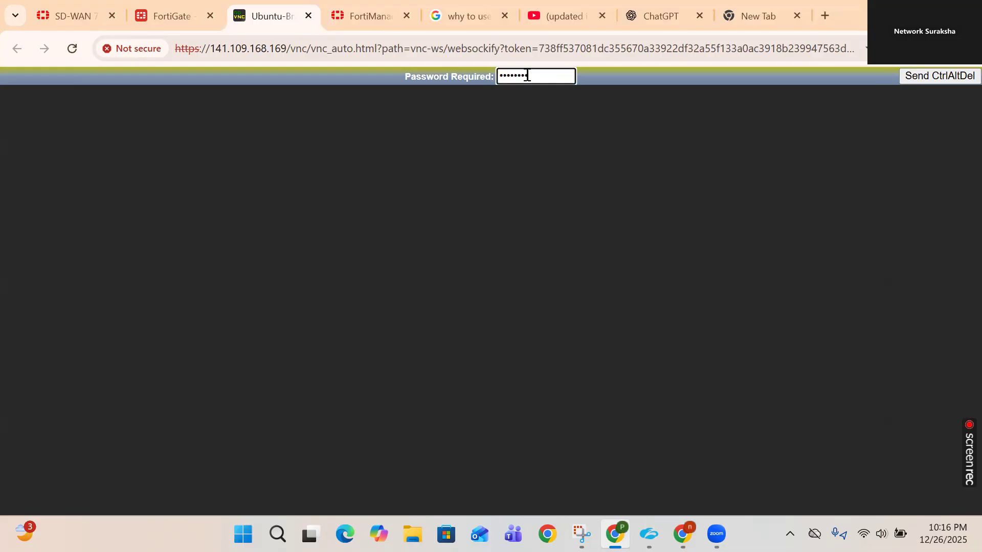
key(Return)
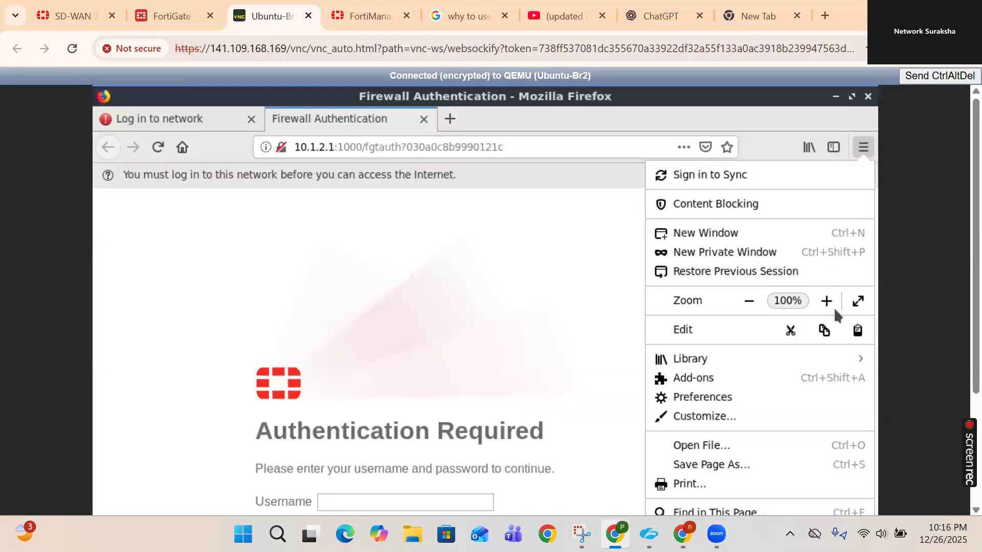
scroll(957, 204, down, 1)
scroll(958, 219, down, 3)
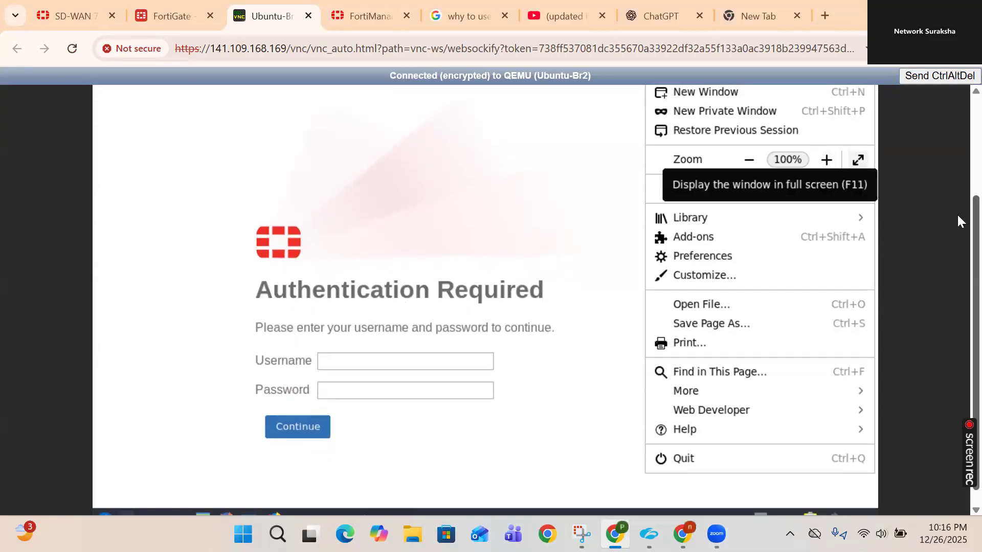
scroll(957, 219, up, 3)
scroll(957, 153, down, 1)
scroll(957, 154, up, 1)
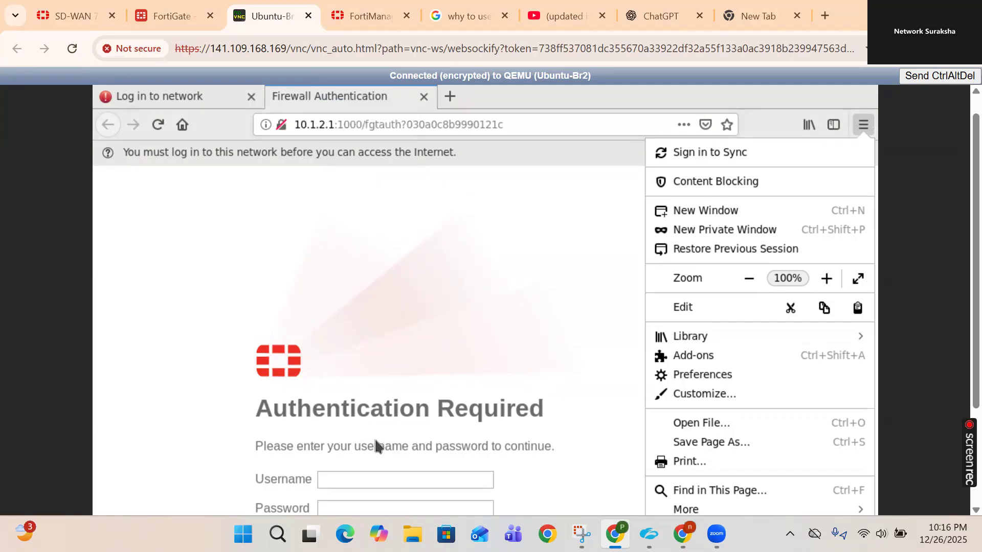
click(177, 17)
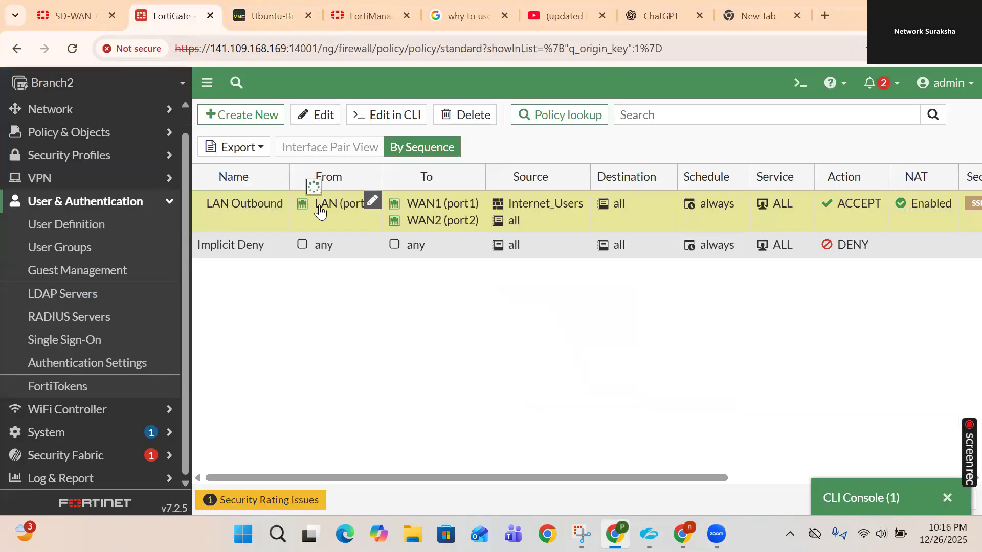
mouse_move(321, 210)
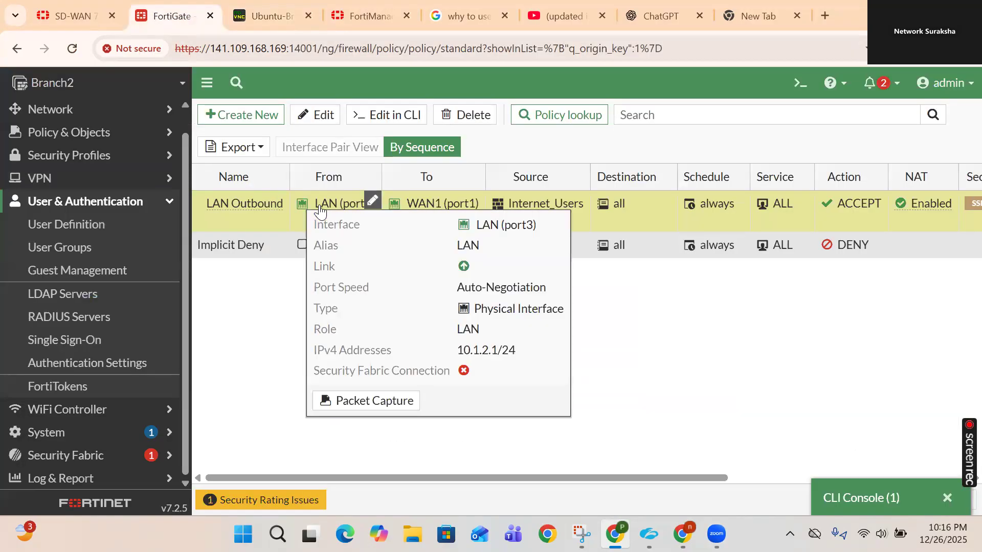
double_click(496, 348)
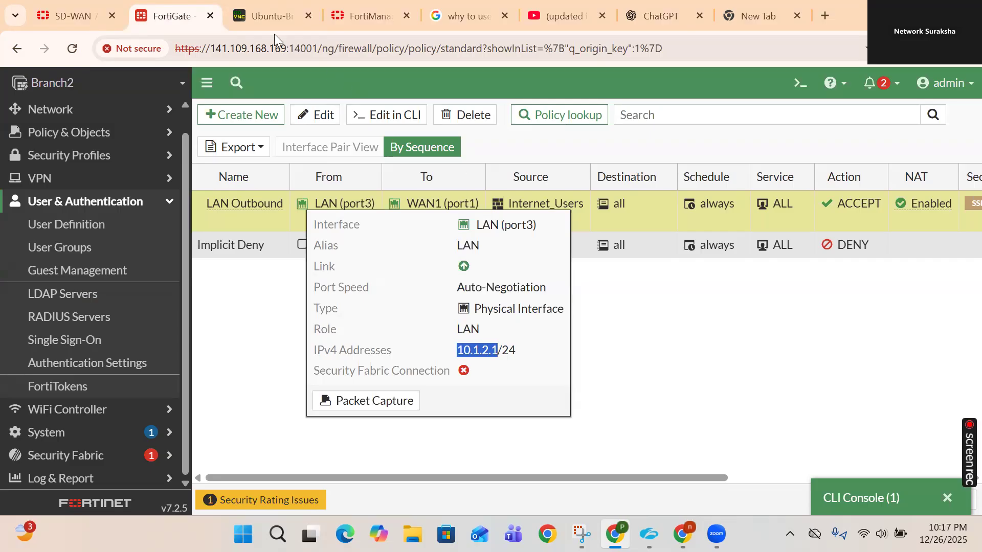
click(251, 18)
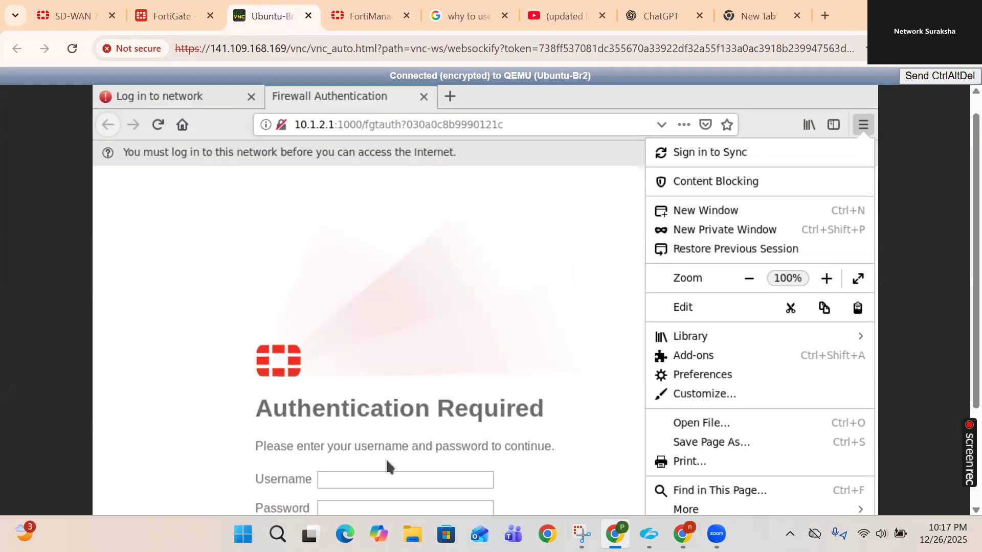
- Retype the portal password in the authentication form, then return to the FortiGate policy list
scroll(957, 235, down, 2)
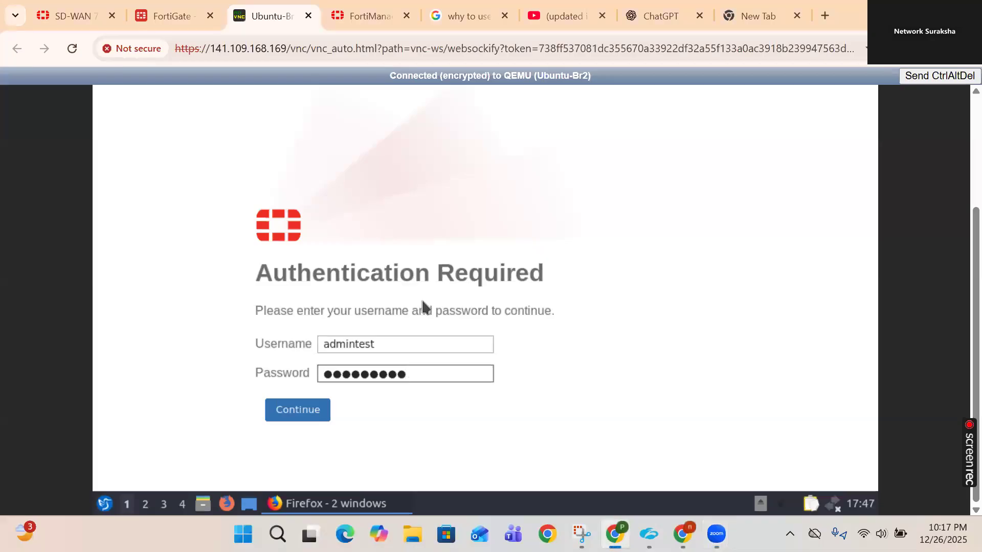
key(BackSpace)
key(BackSpace)
key(BackSpace)
key(BackSpace)
key(BackSpace)
key(BackSpace)
key(BackSpace)
key(BackSpace)
key(BackSpace)
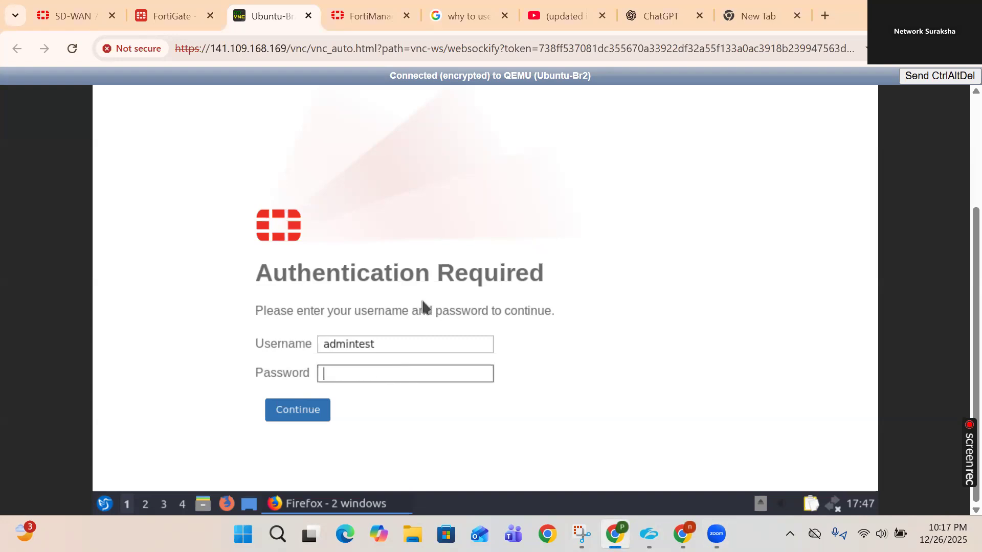
text(fortinet)
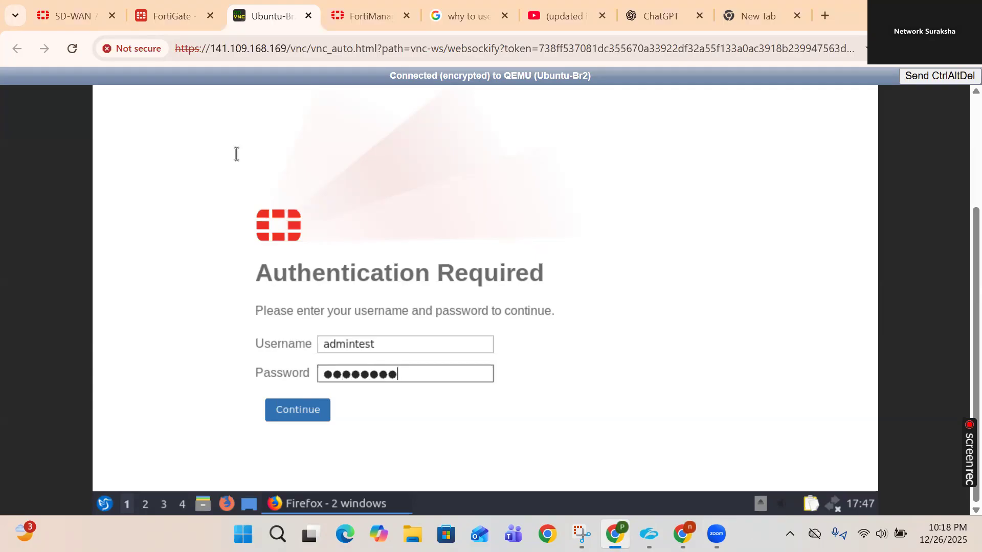
click(166, 16)
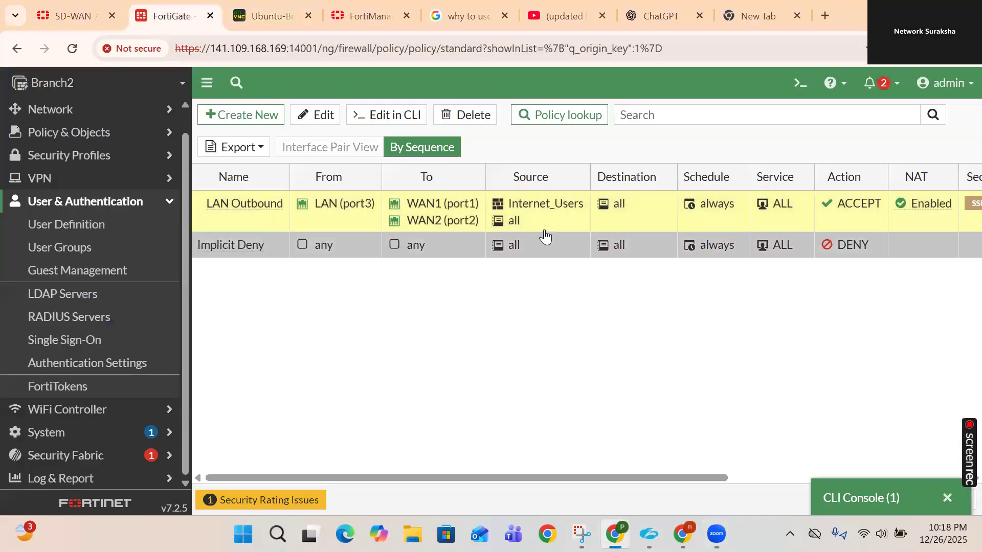
- Check the Internet_Users members in the LAN Outbound policy, then go back to the Ubuntu console
mouse_move(528, 205)
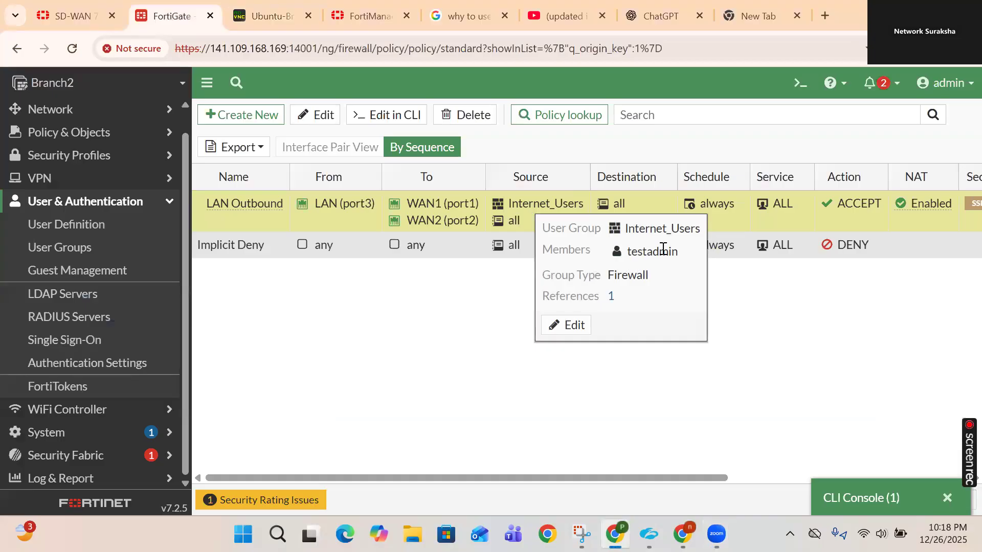
click(269, 16)
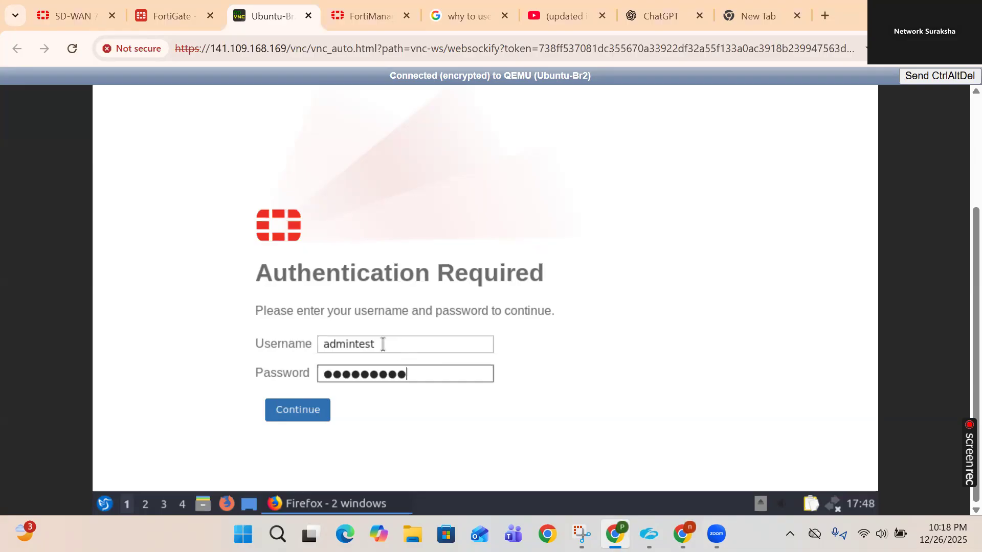
- Correct the portal username by adding the 'test' prefix and submit the login form
click(383, 344)
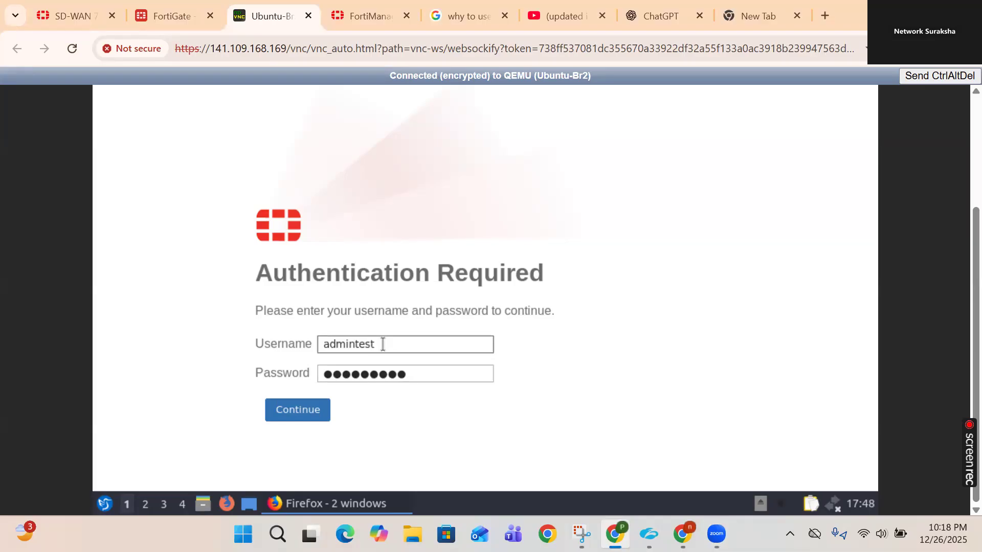
key(BackSpace)
key(BackSpace)
key(BackSpace)
key(BackSpace)
key(Left)
key(Left)
key(Left)
key(Left)
key(Left)
text(test)
key(Return)
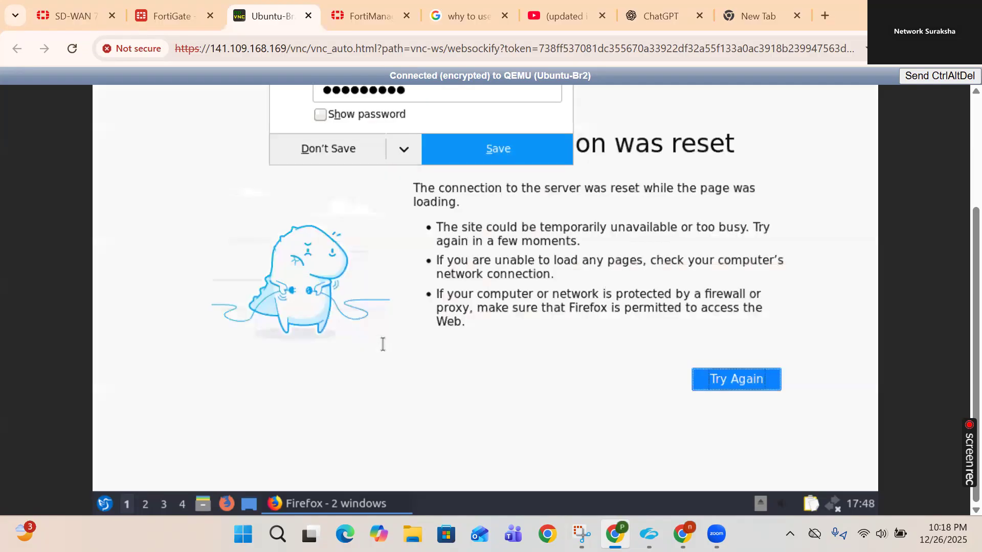
- Run a Google search in a new tab and open the network login page
scroll(956, 256, up, 3)
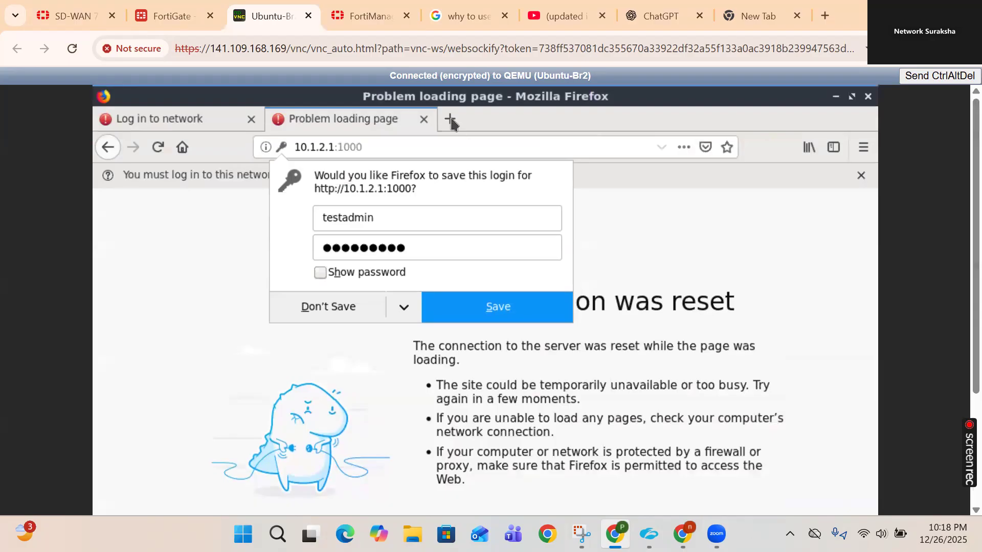
click(450, 119)
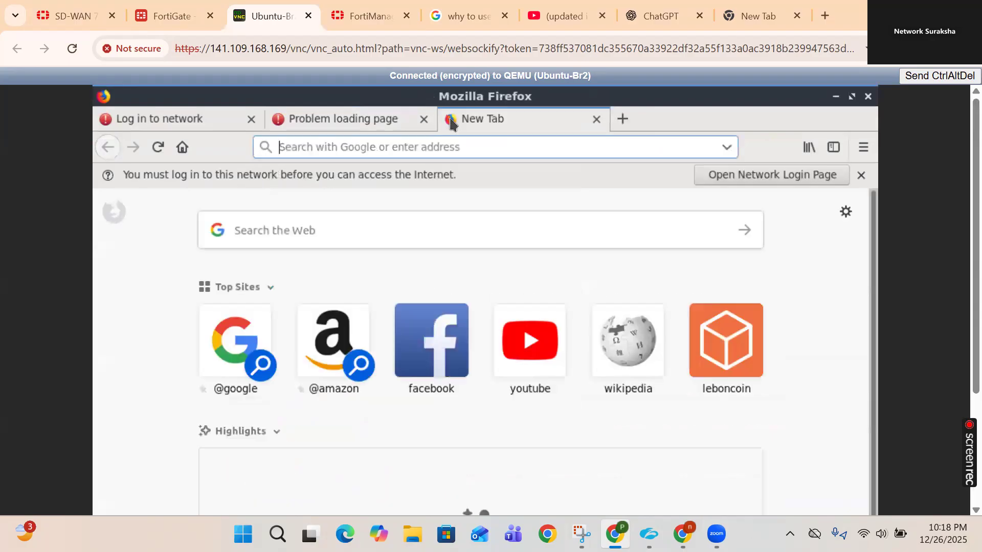
click(229, 351)
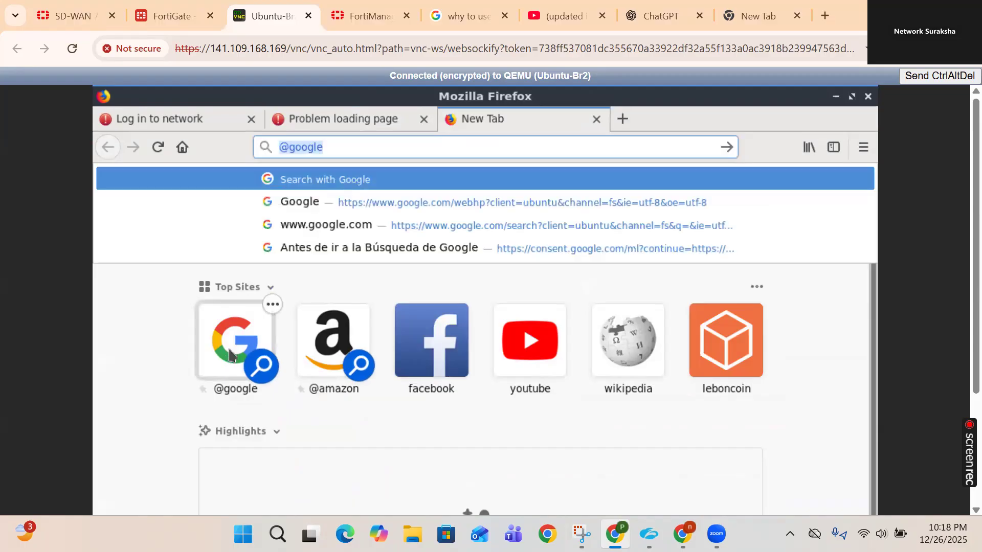
key(Return)
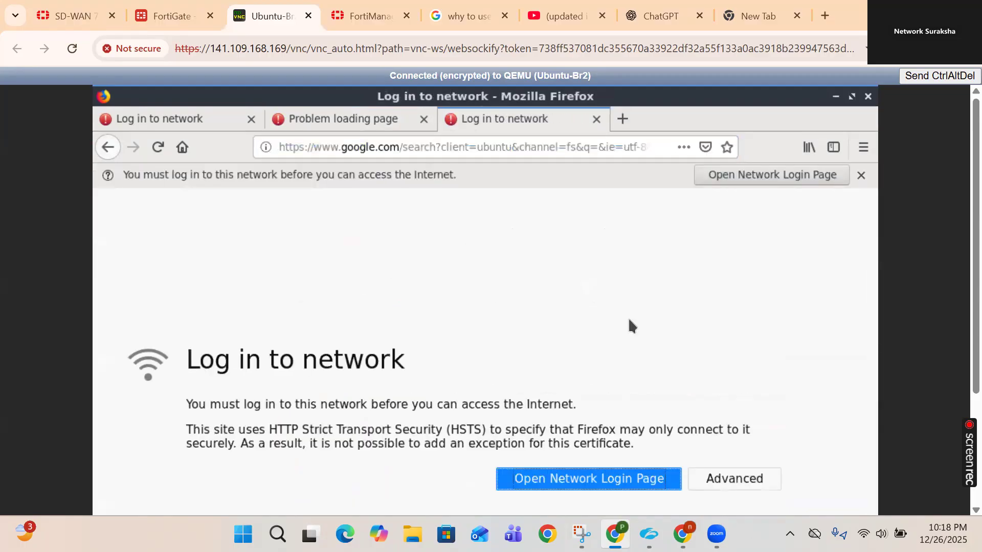
click(534, 483)
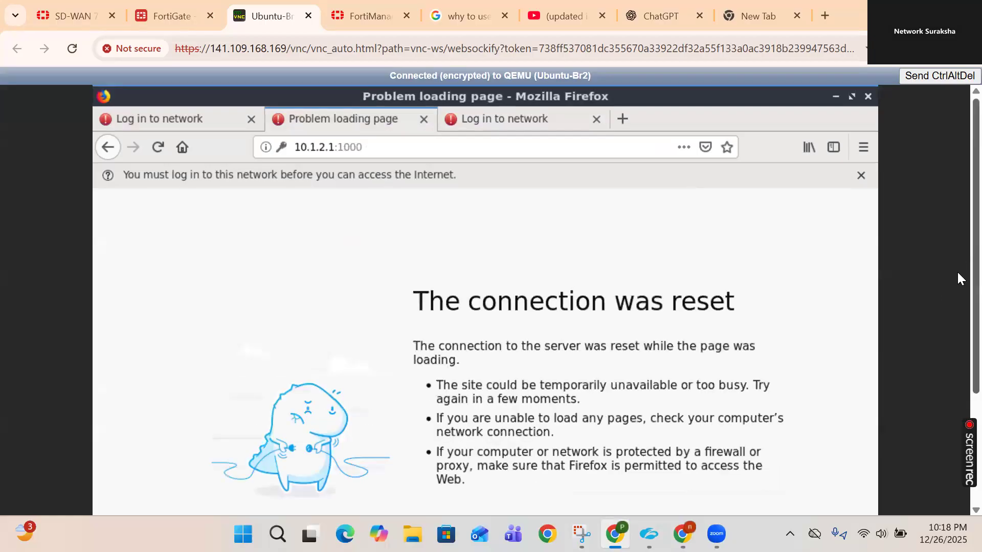
scroll(956, 307, down, 2)
scroll(958, 332, down, 1)
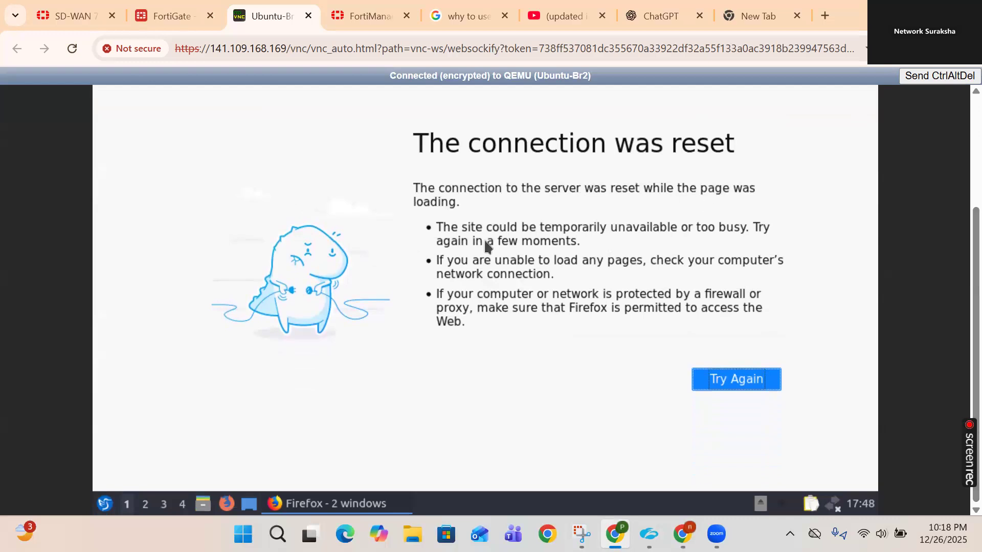
scroll(957, 154, up, 2)
scroll(956, 110, up, 1)
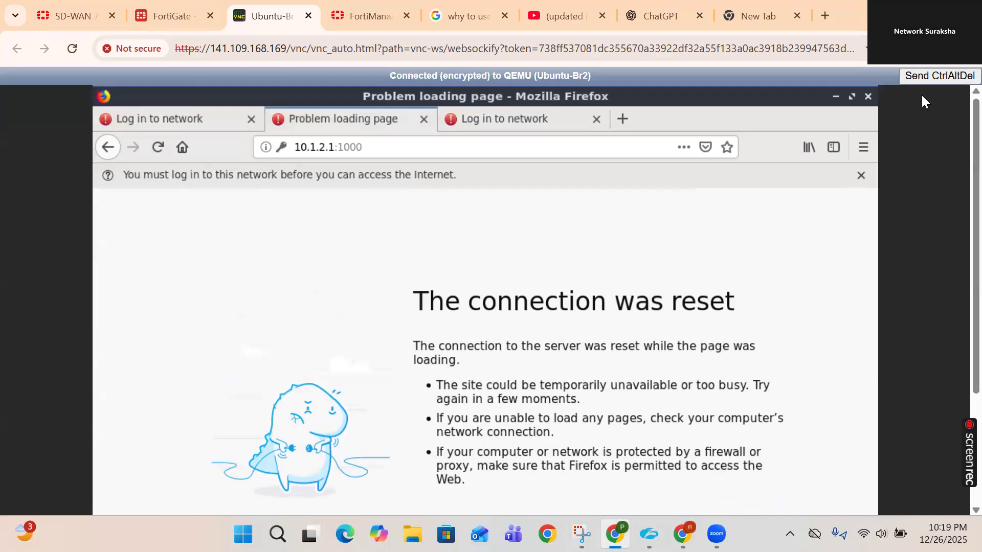
- In a new private window, load google.com and open the network login page
click(863, 148)
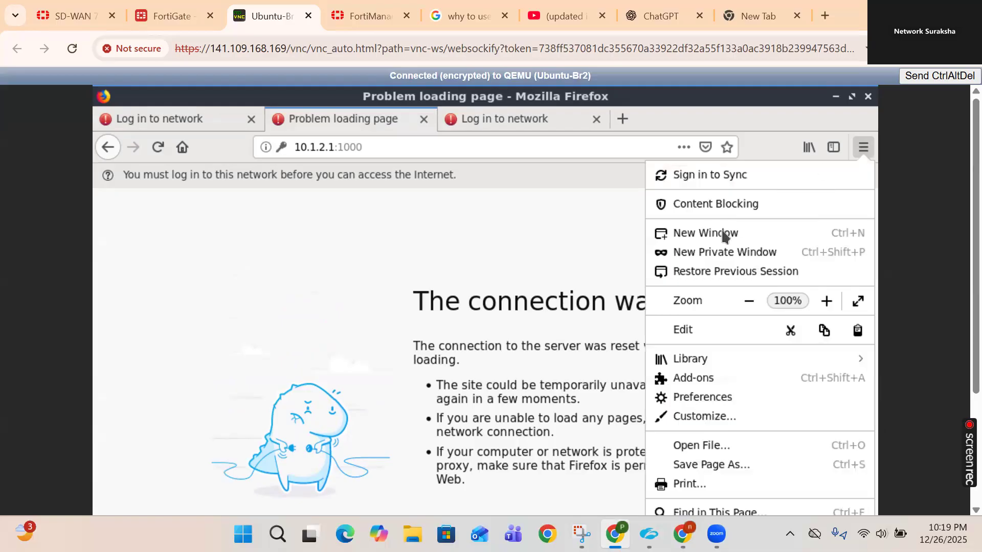
click(686, 253)
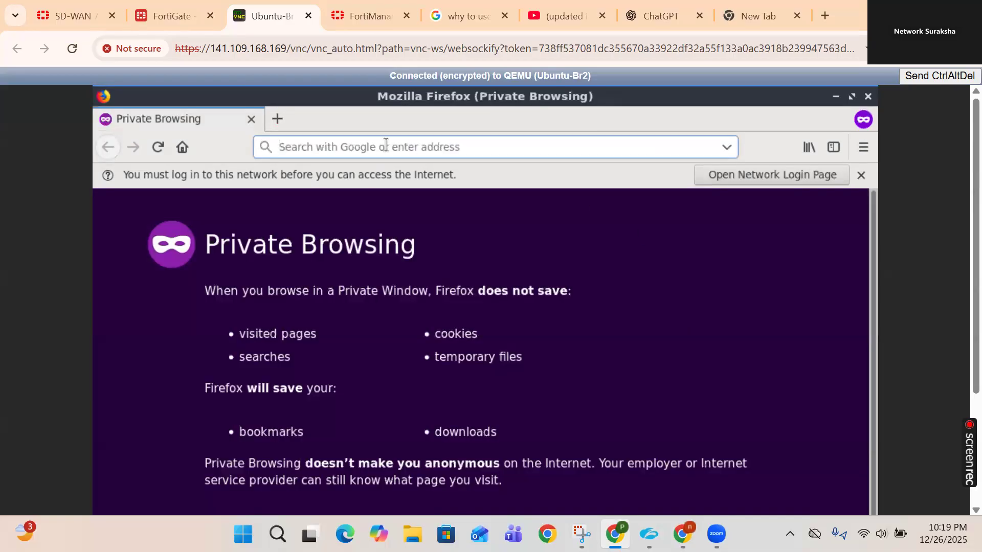
text(google.com/)
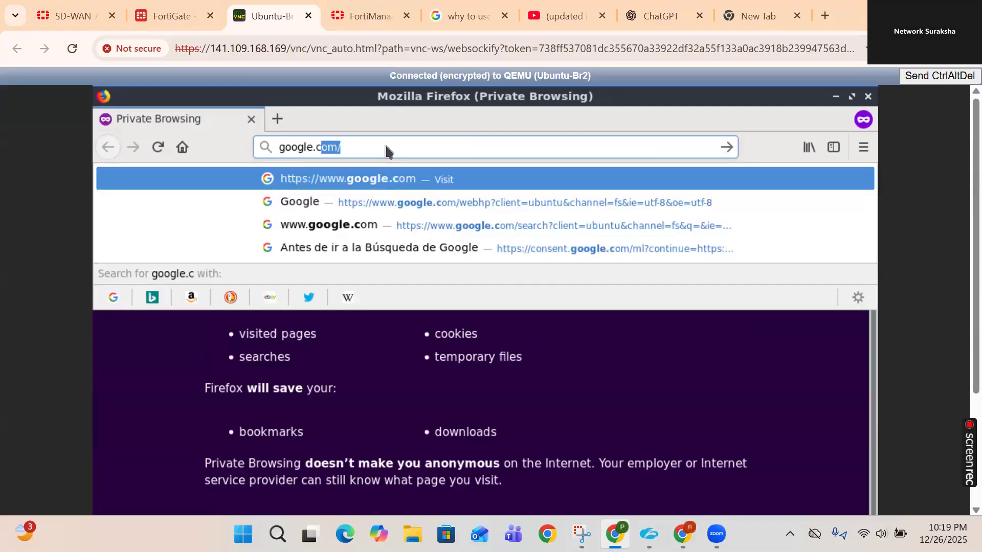
key(Return)
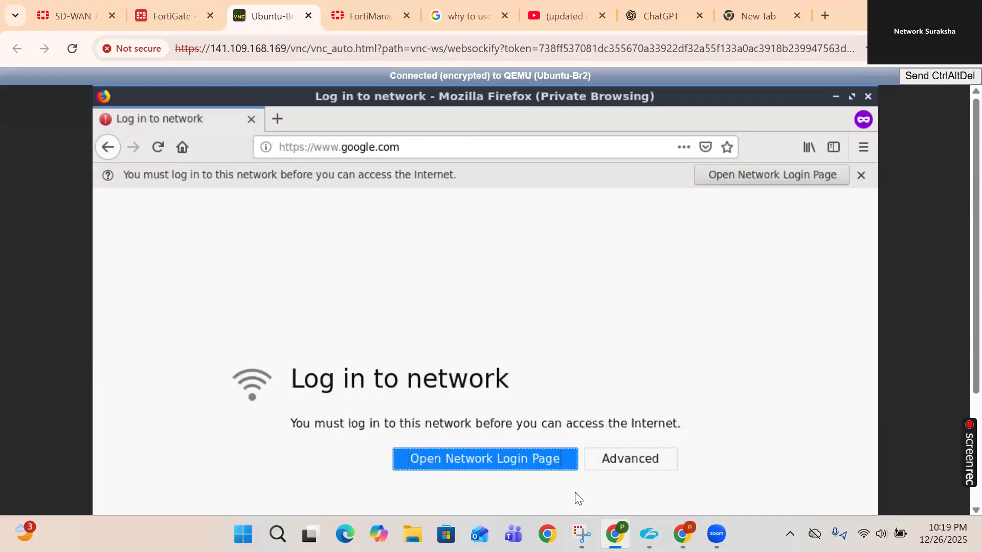
click(632, 462)
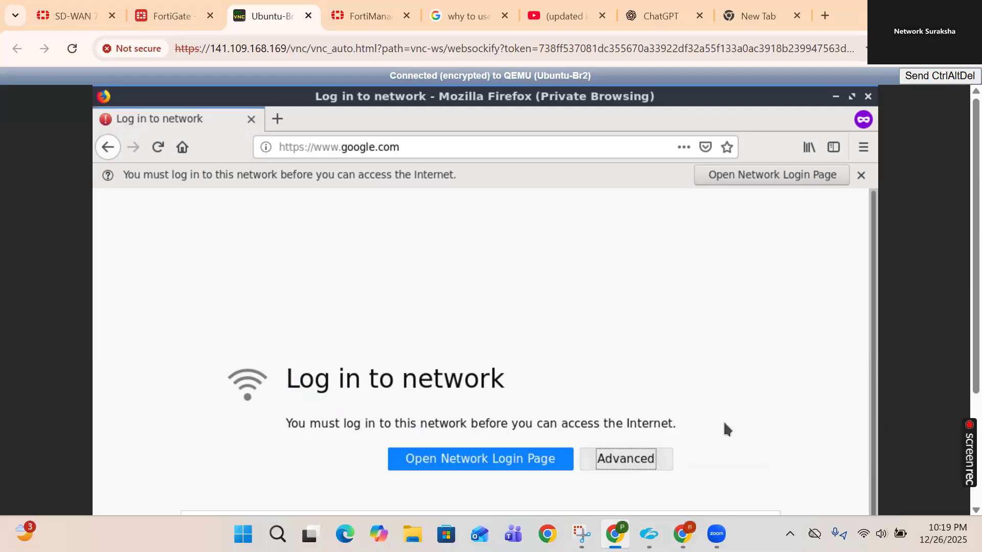
scroll(956, 274, down, 3)
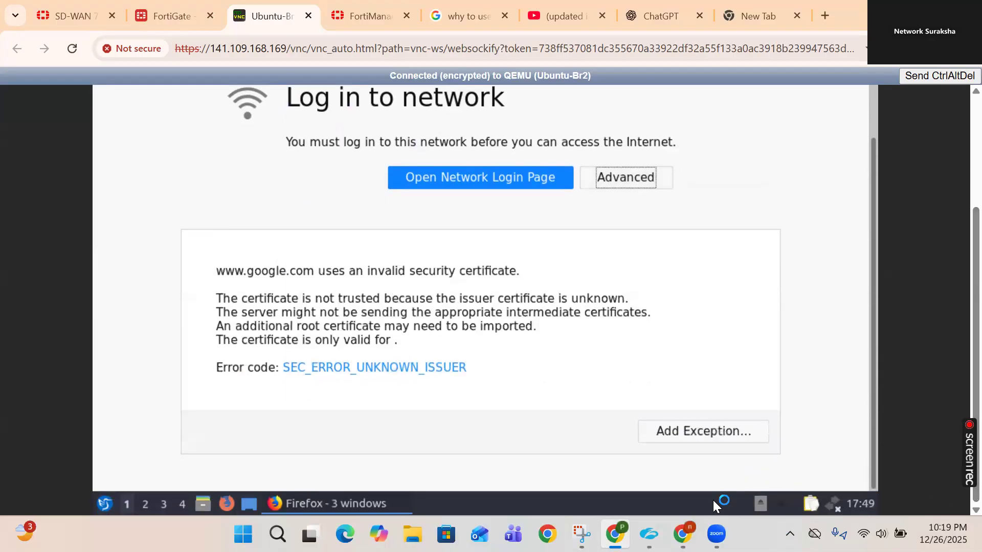
click(453, 179)
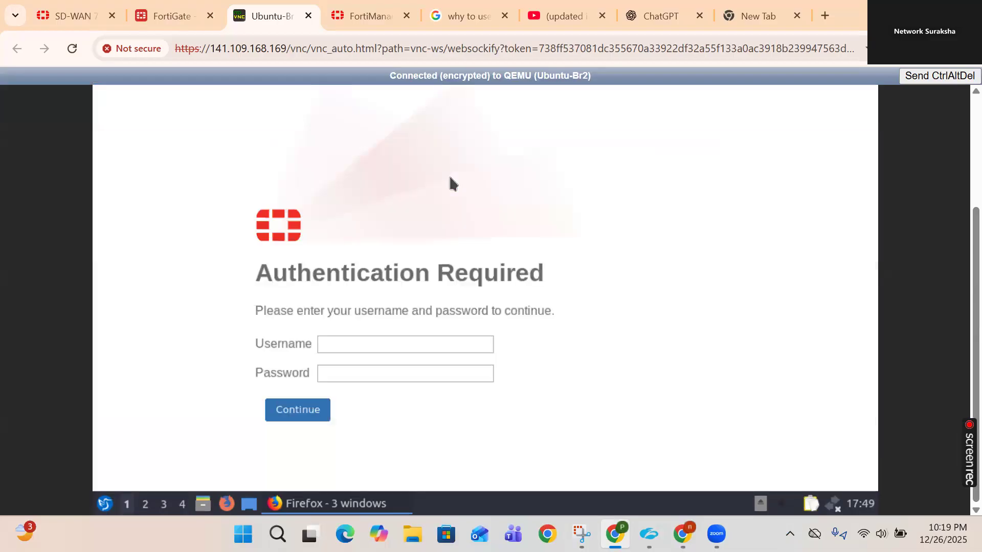
click(369, 340)
text(test)
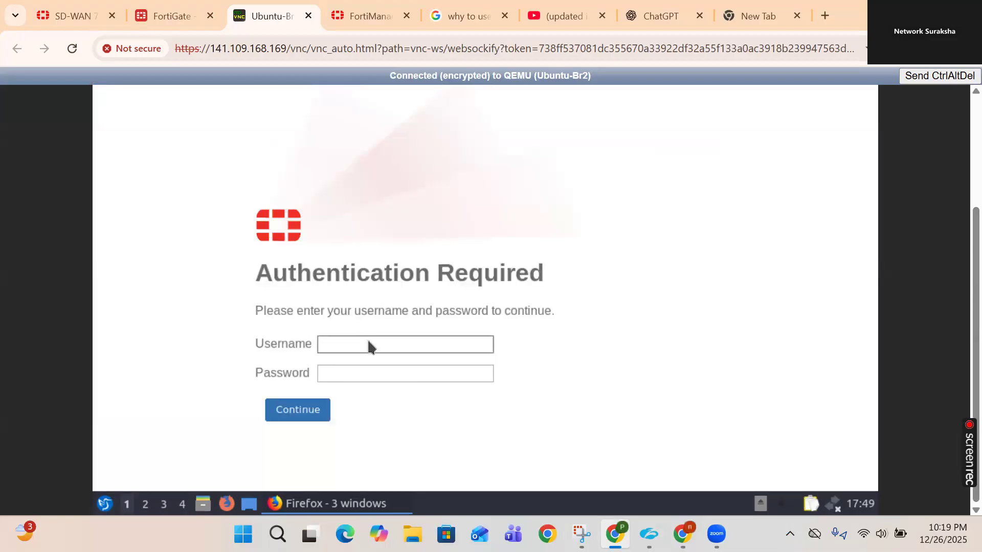
text(admin)
key(Tab)
text(*********)
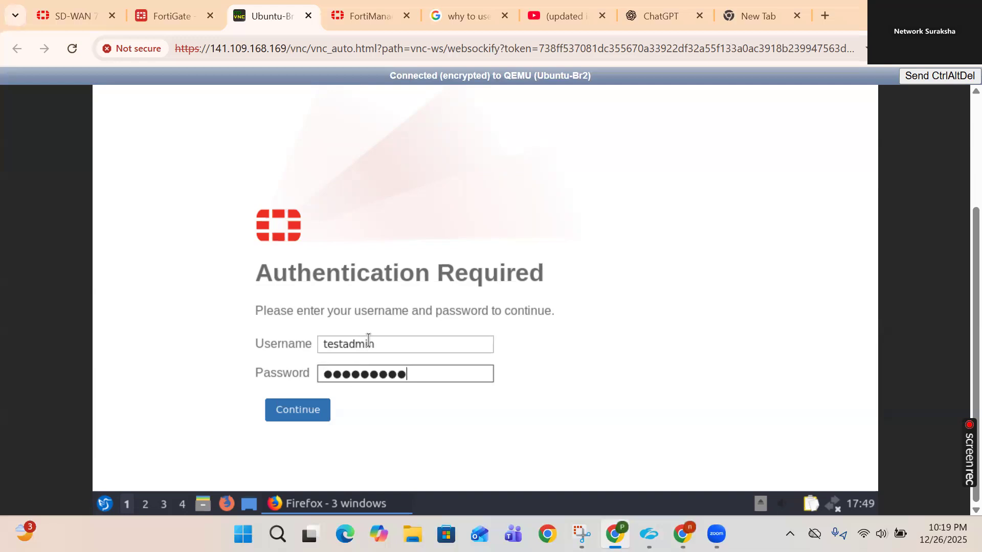
key(Return)
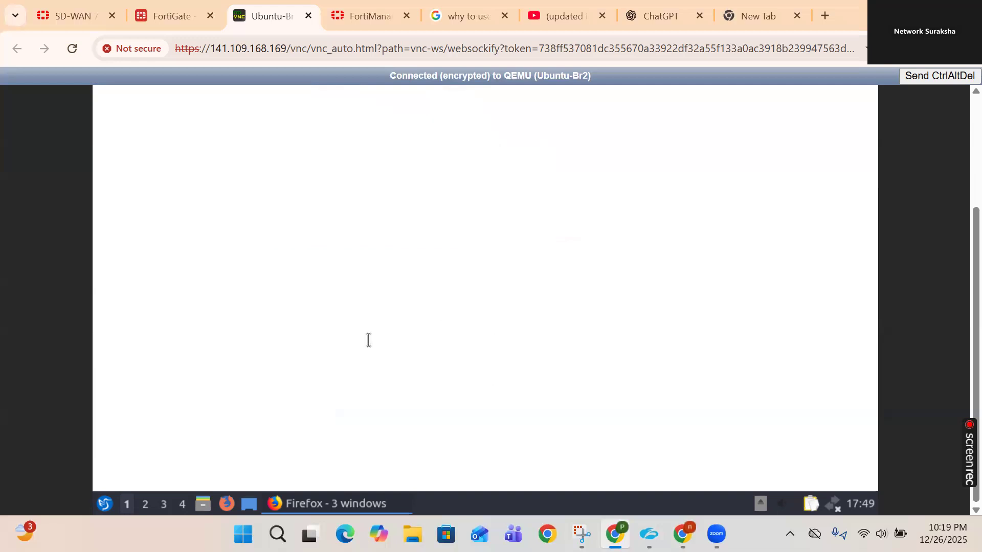
scroll(956, 165, up, 3)
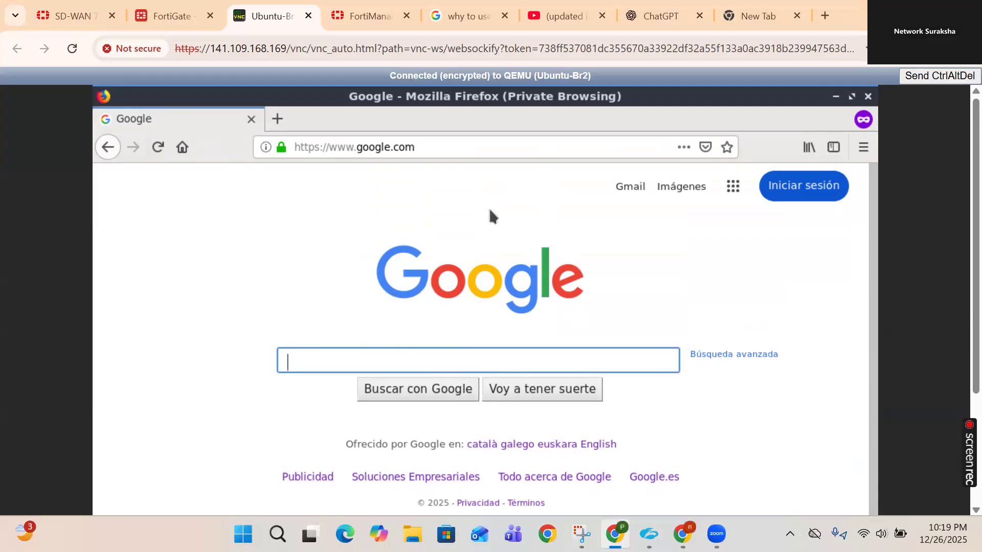
- Load facebook.com in a new private tab, then return to the FortiGate firewall policy list
click(278, 120)
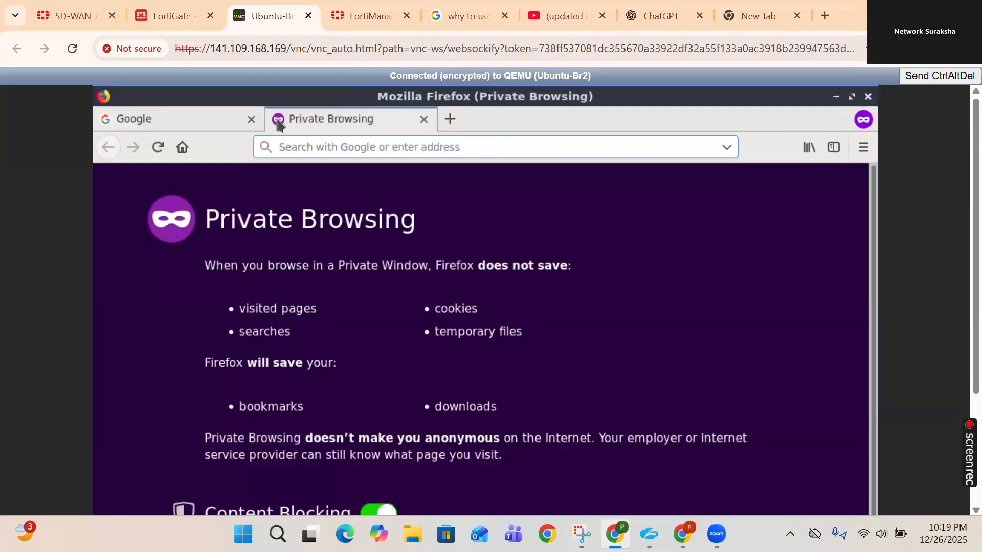
text(facebook.com)
key(Return)
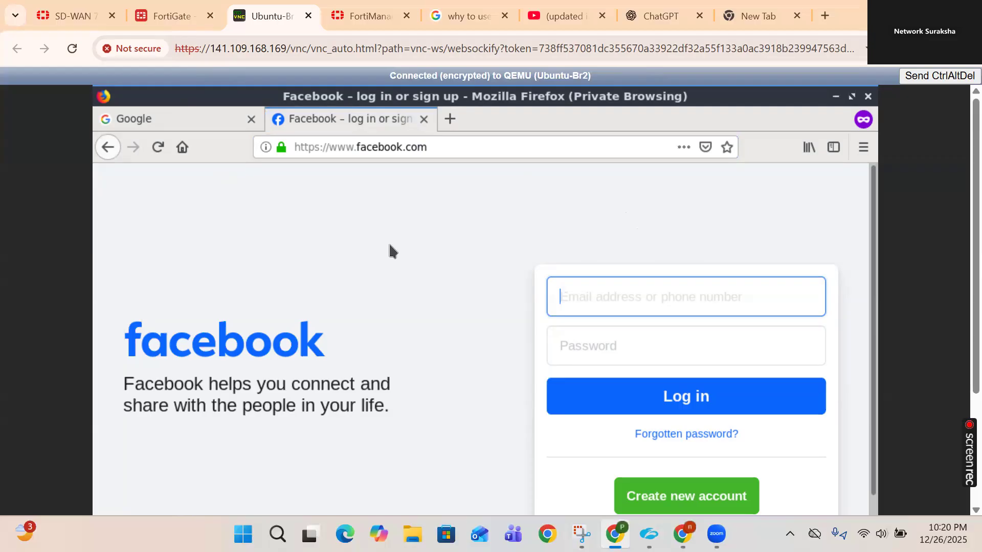
click(152, 17)
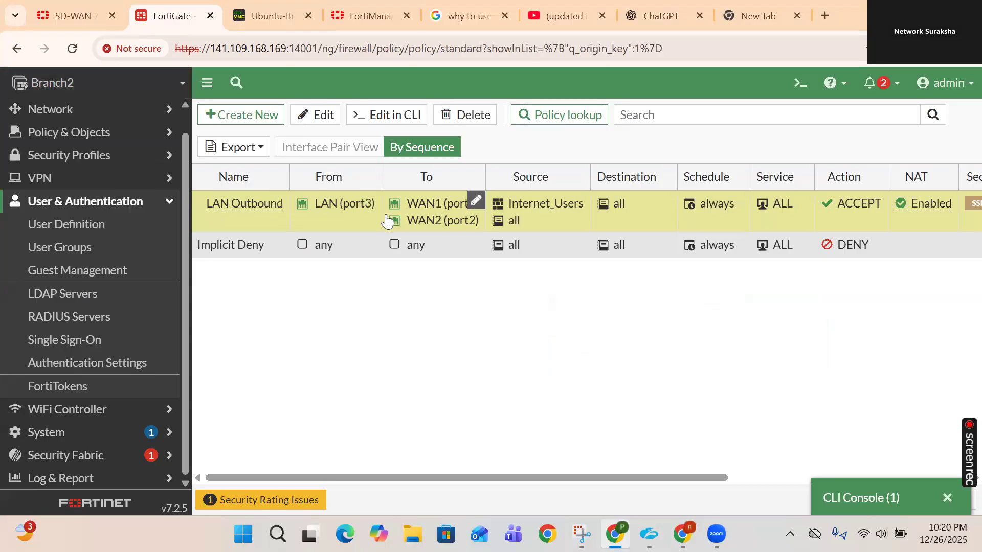
- Show the forward traffic logs matching the ACCEPT policy
scroll(639, 218, right, 3)
scroll(640, 219, right, 2)
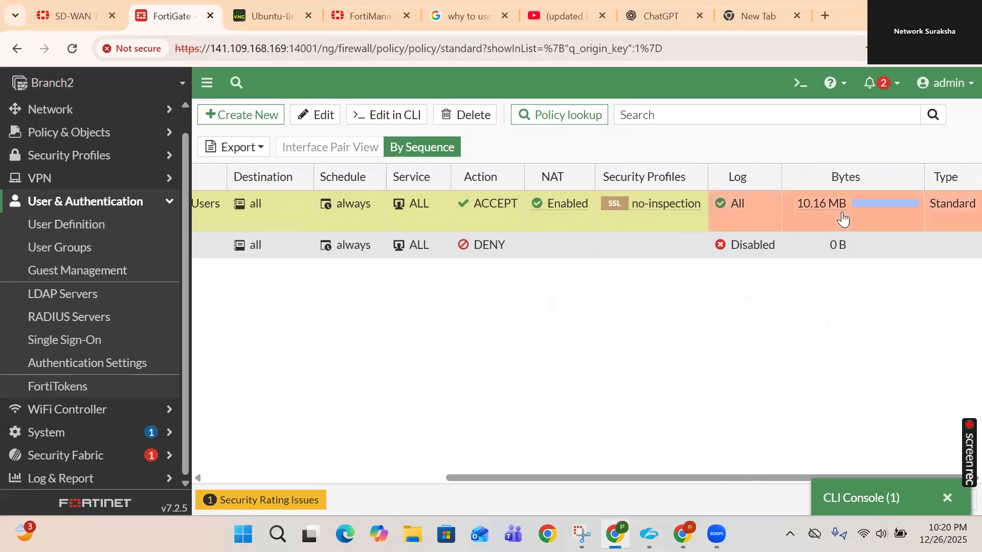
right_click(843, 218)
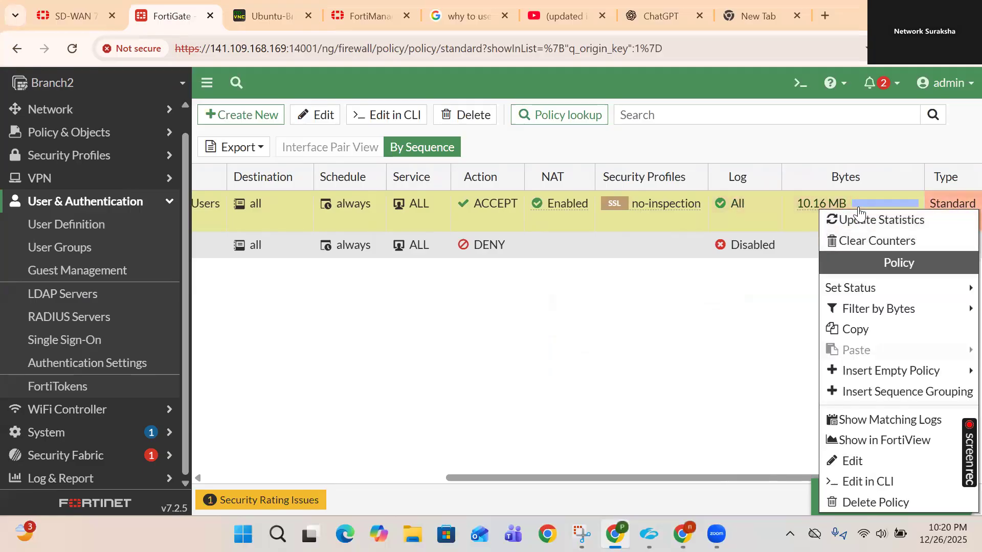
click(877, 428)
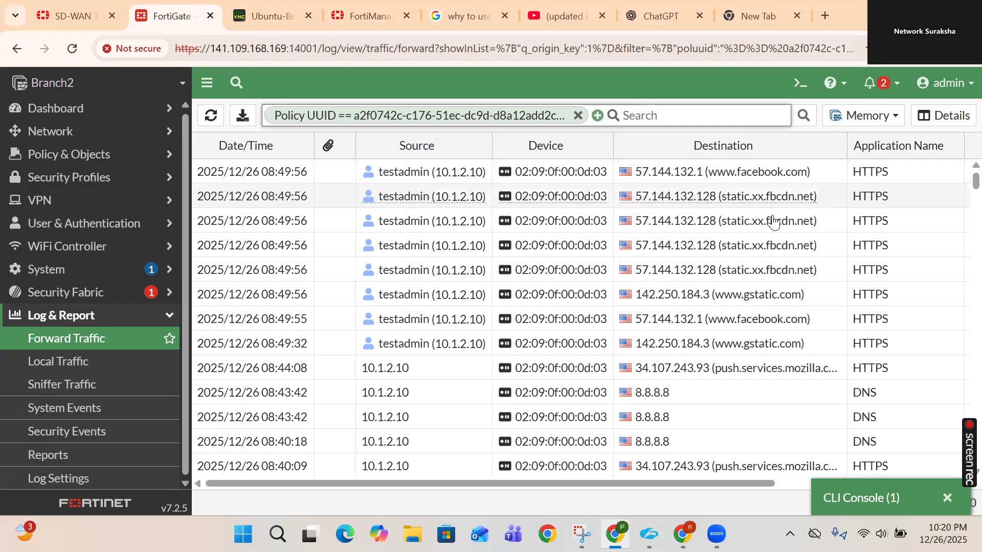
scroll(790, 320, right, 5)
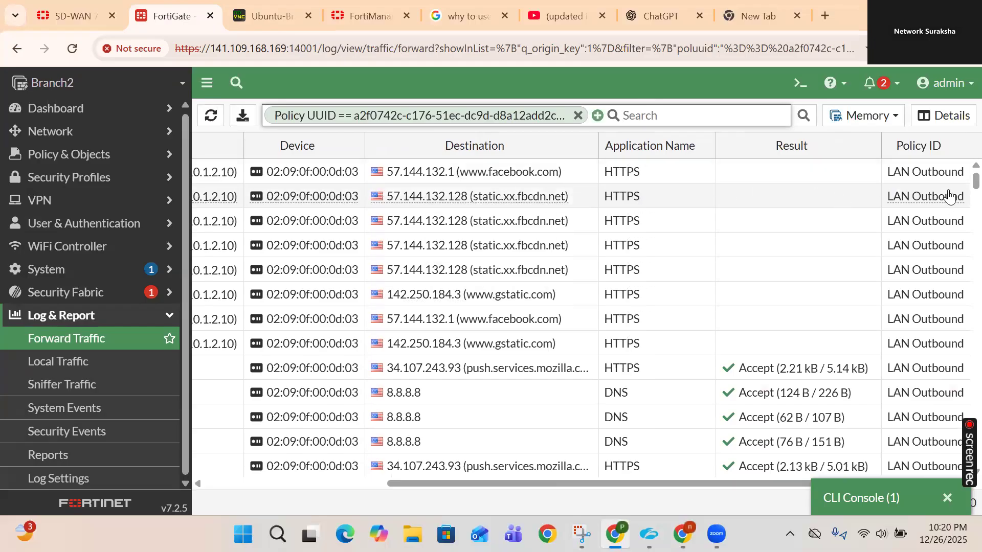
click(747, 181)
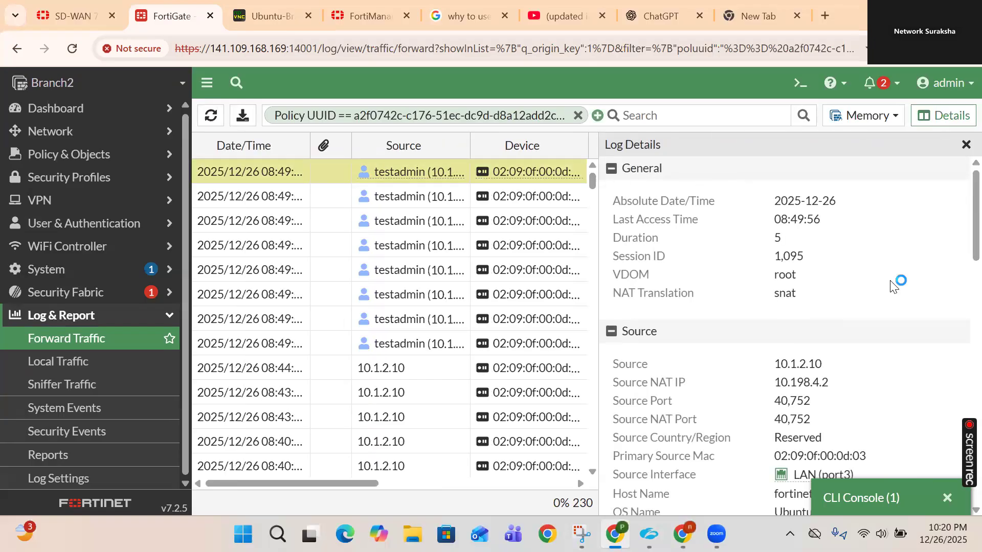
scroll(883, 298, down, 3)
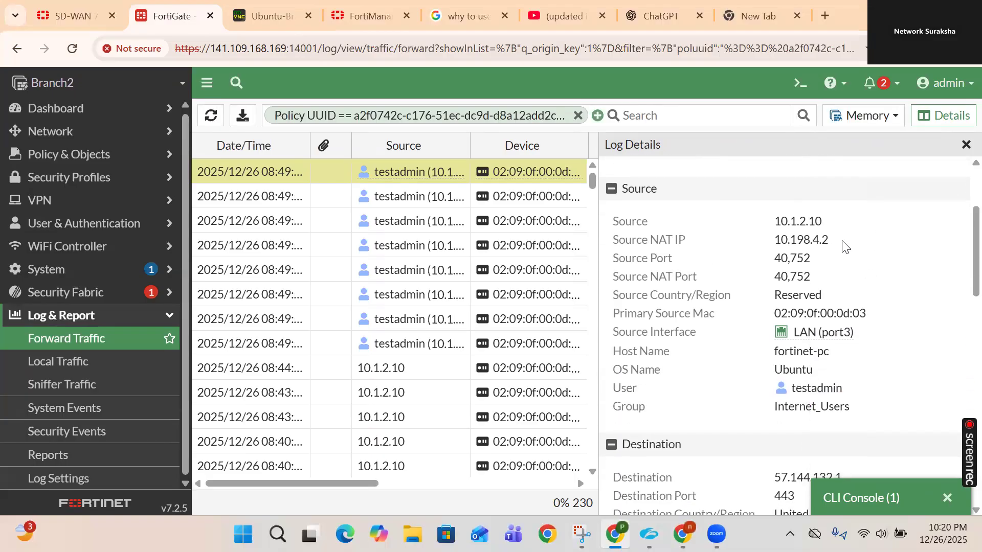
scroll(845, 247, down, 3)
scroll(845, 247, up, 2)
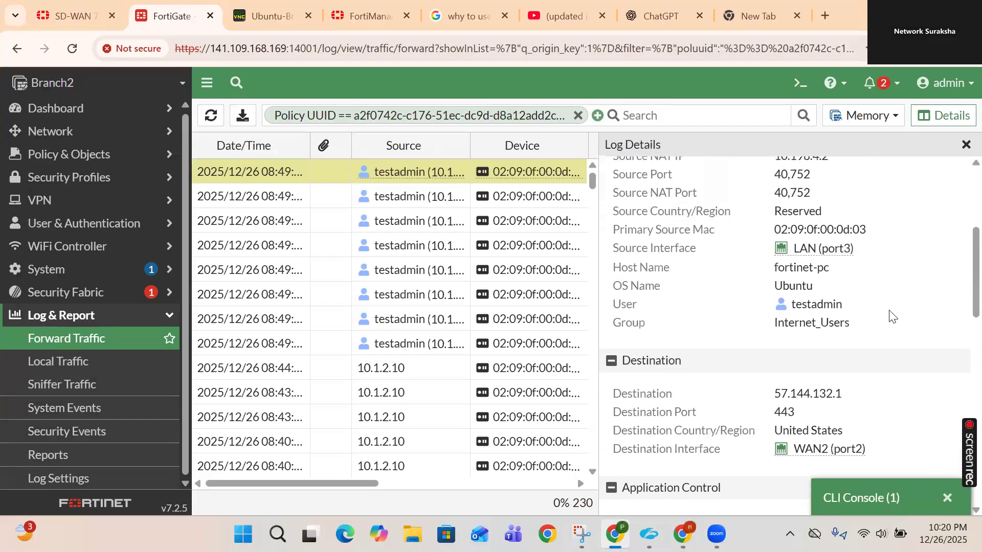
scroll(825, 251, down, 2)
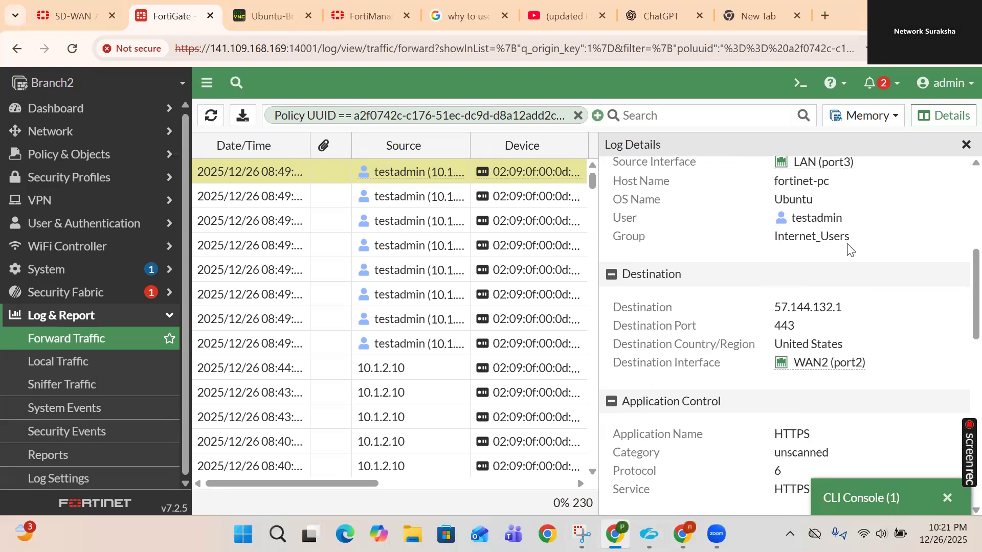
scroll(847, 247, down, 2)
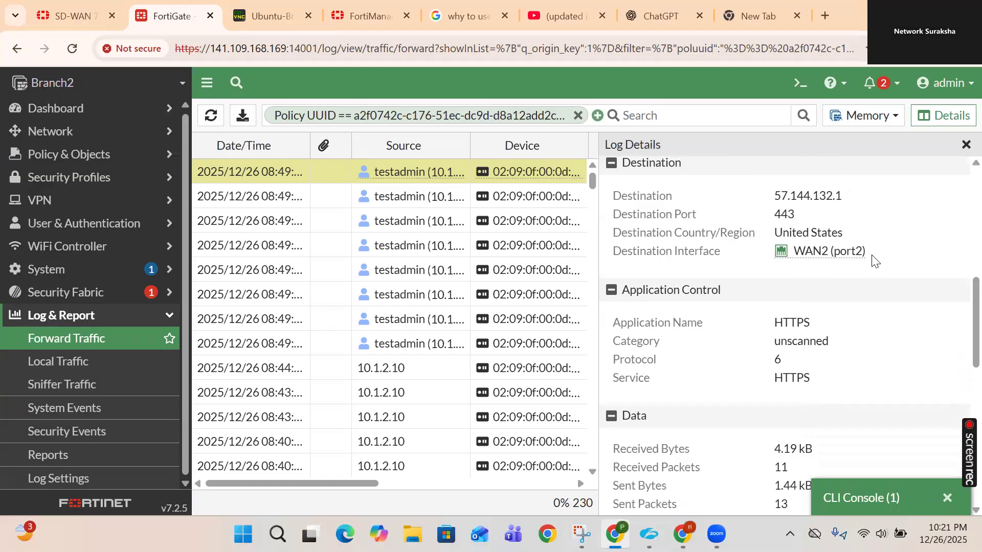
scroll(841, 292, down, 7)
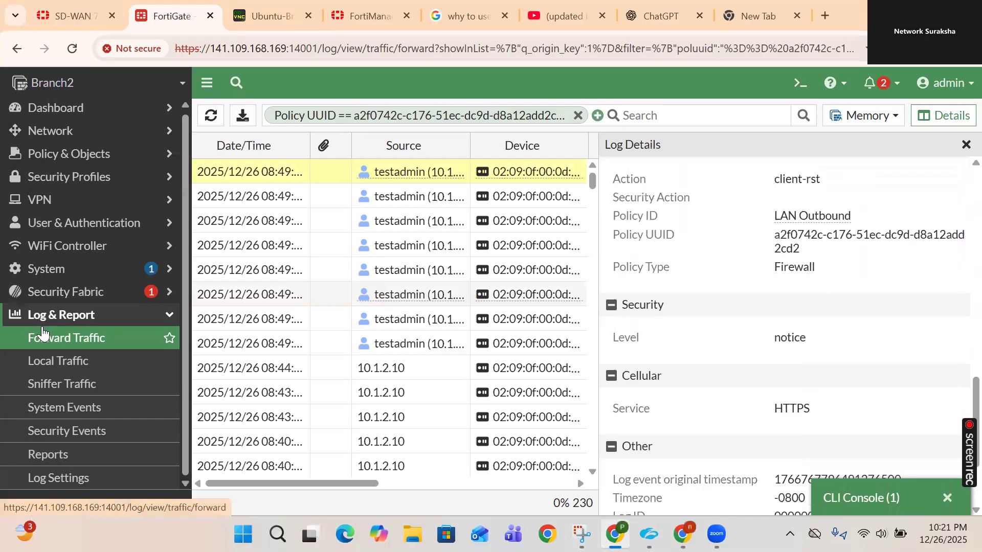
click(108, 116)
- Open the Users & Devices dashboard and expand the Firewall Users widget to full view
click(94, 204)
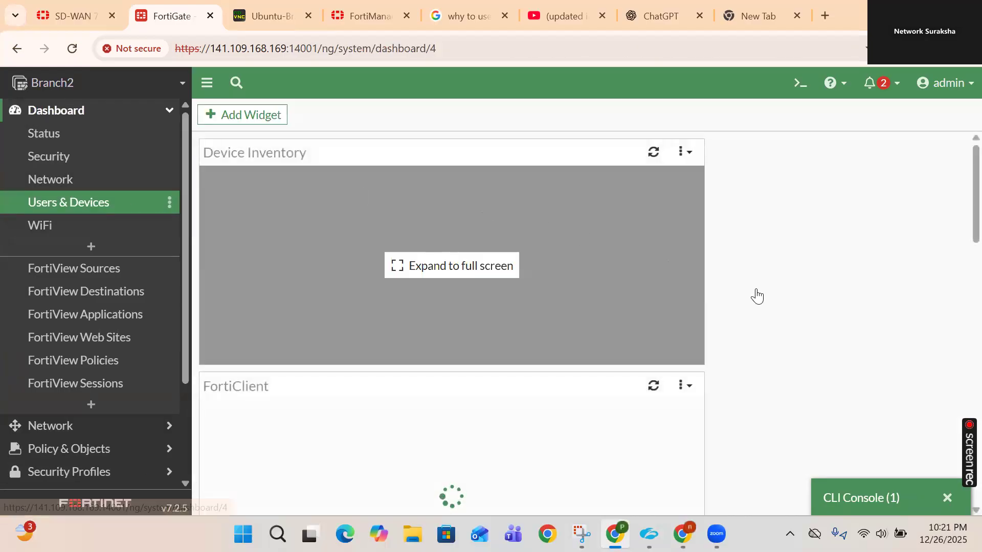
scroll(759, 295, down, 2)
scroll(758, 295, down, 8)
mouse_move(325, 212)
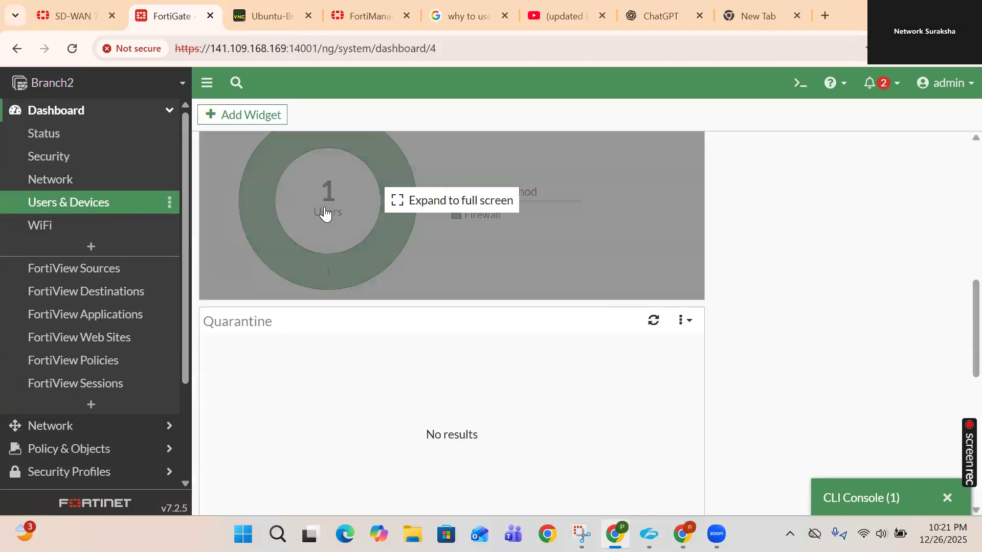
click(352, 251)
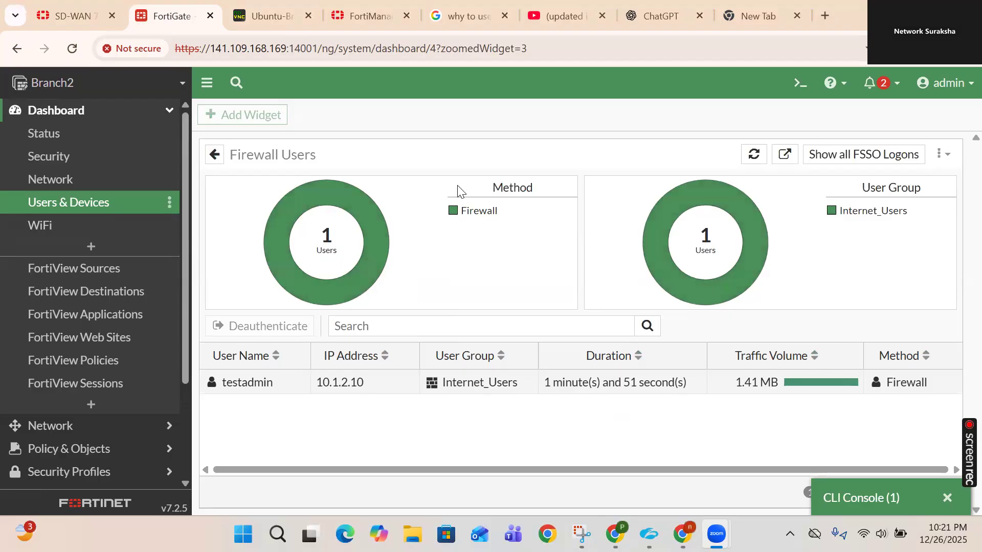
- Refresh the Firewall Users data and select testadmin's session from 10.1.2.10
click(754, 154)
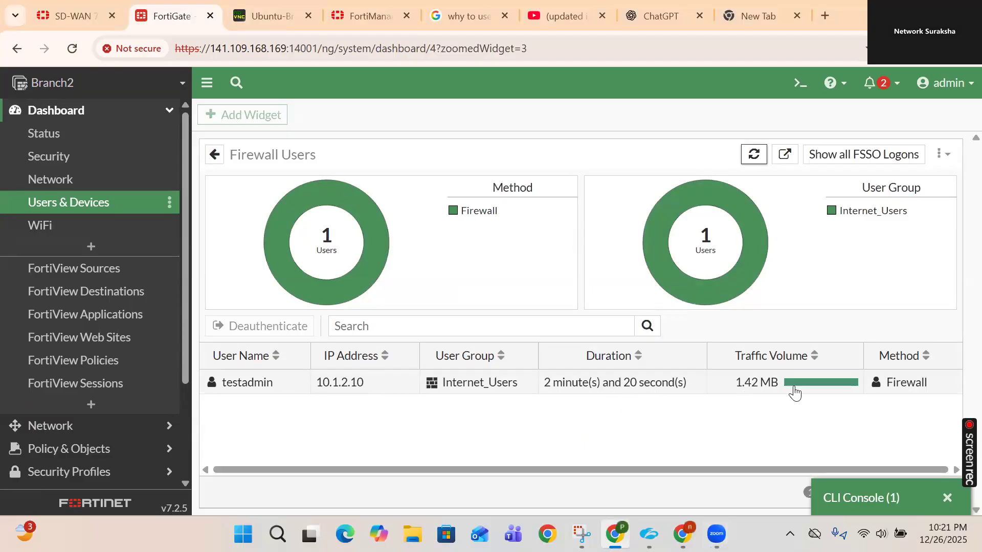
mouse_move(238, 392)
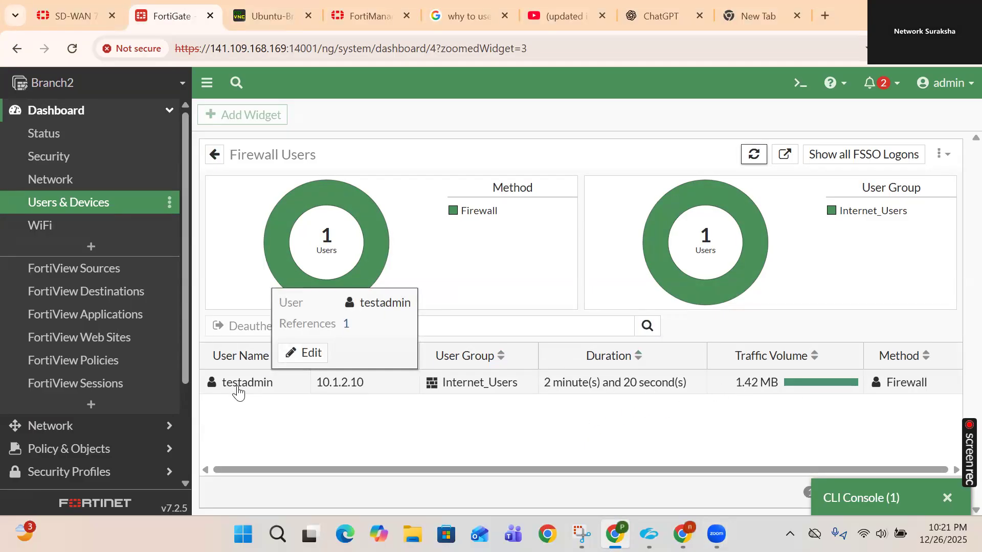
click(239, 392)
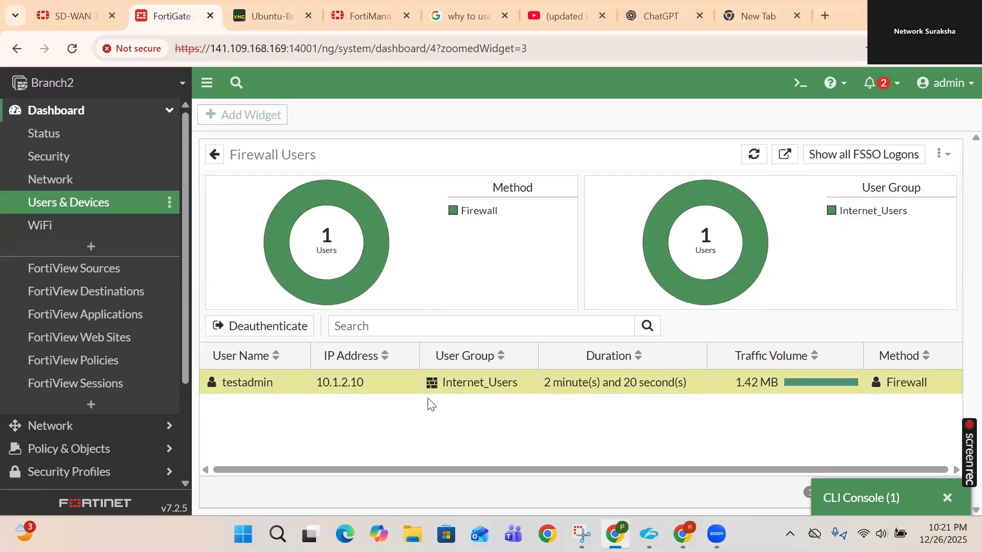
scroll(119, 432, down, 3)
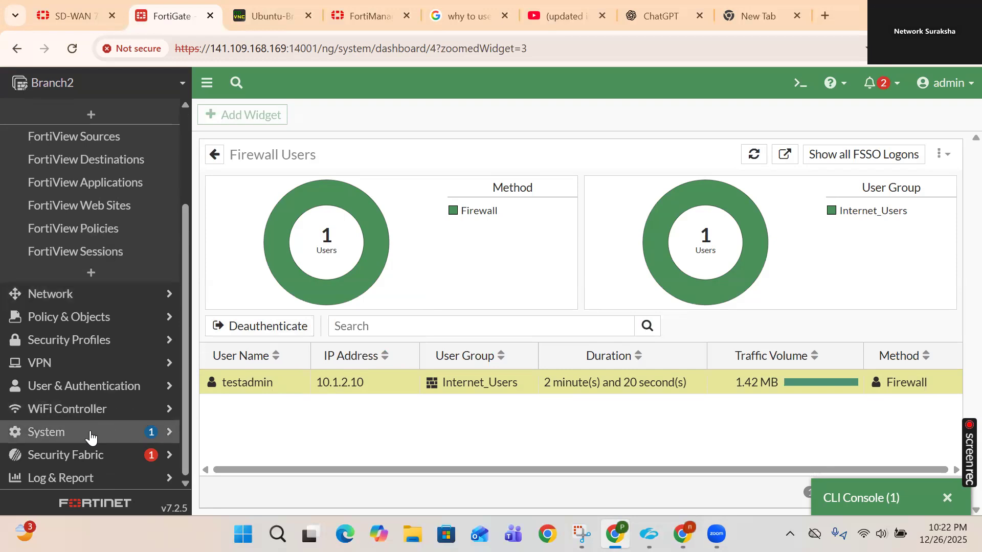
- Open Authentication Settings (5-minute timeout, Fortinet_Factory certificate), compare it twice with the Ubuntu client, then expand Dashboard
click(82, 396)
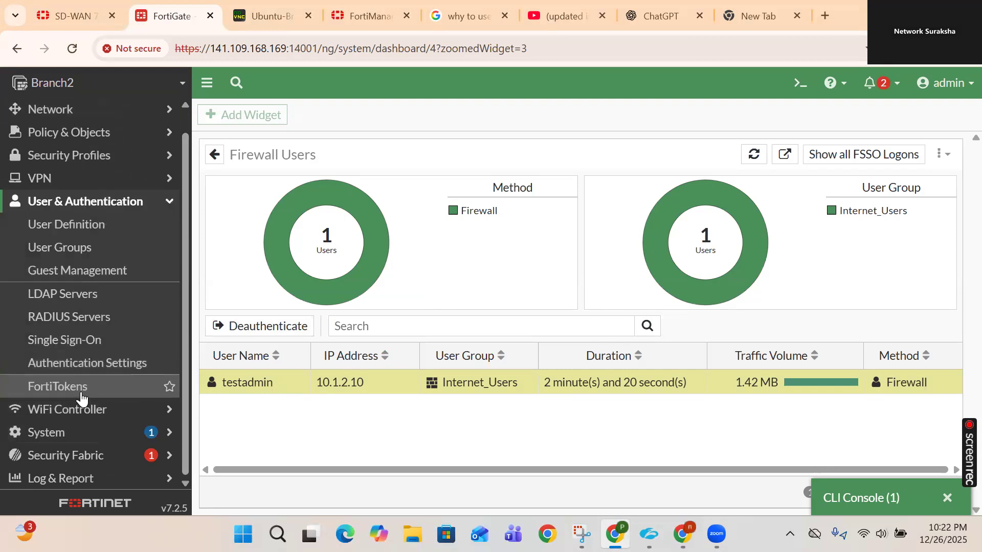
click(82, 364)
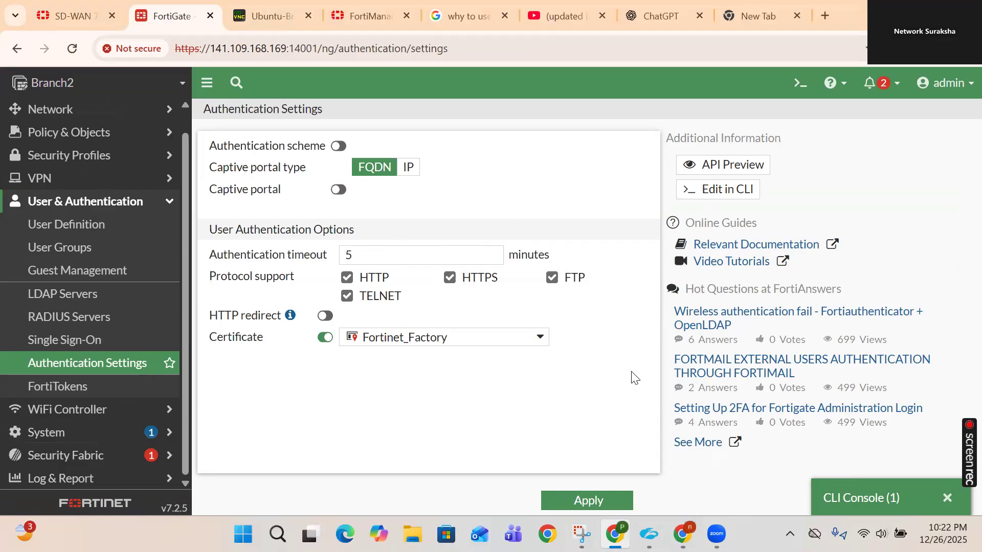
click(254, 14)
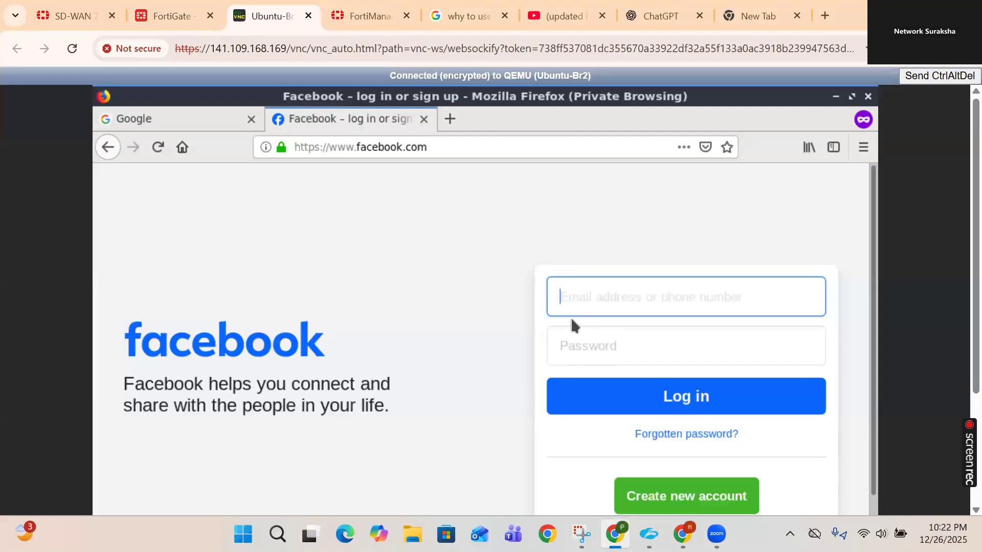
click(169, 15)
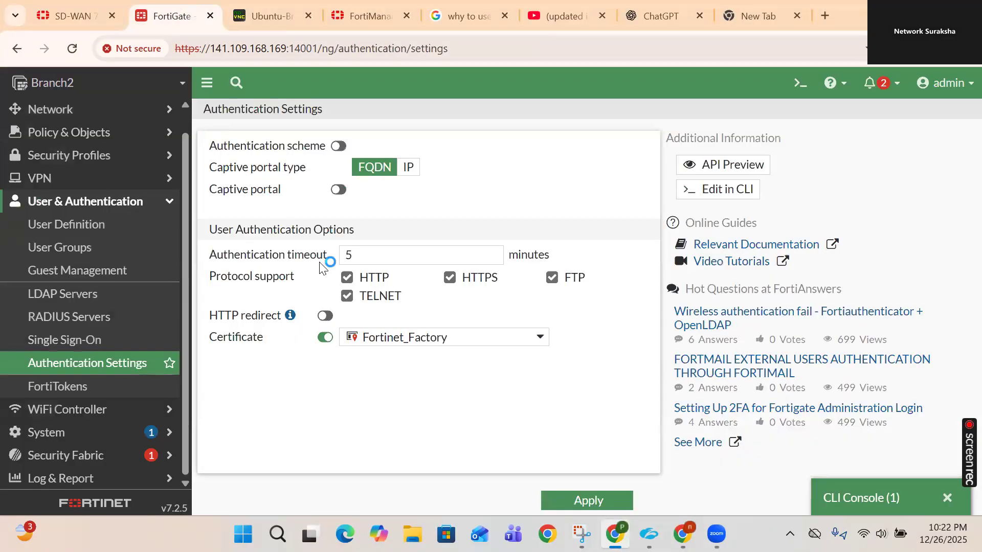
click(258, 22)
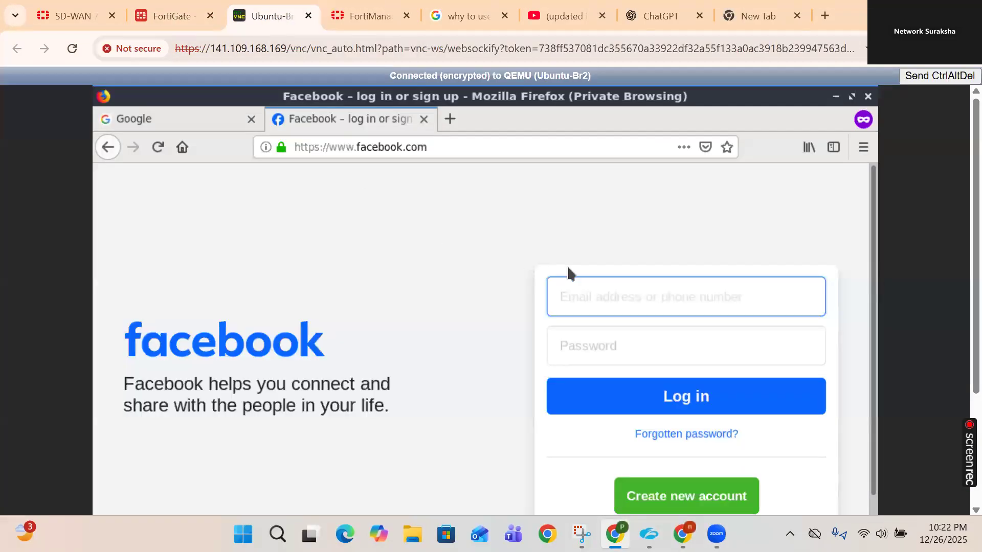
click(163, 16)
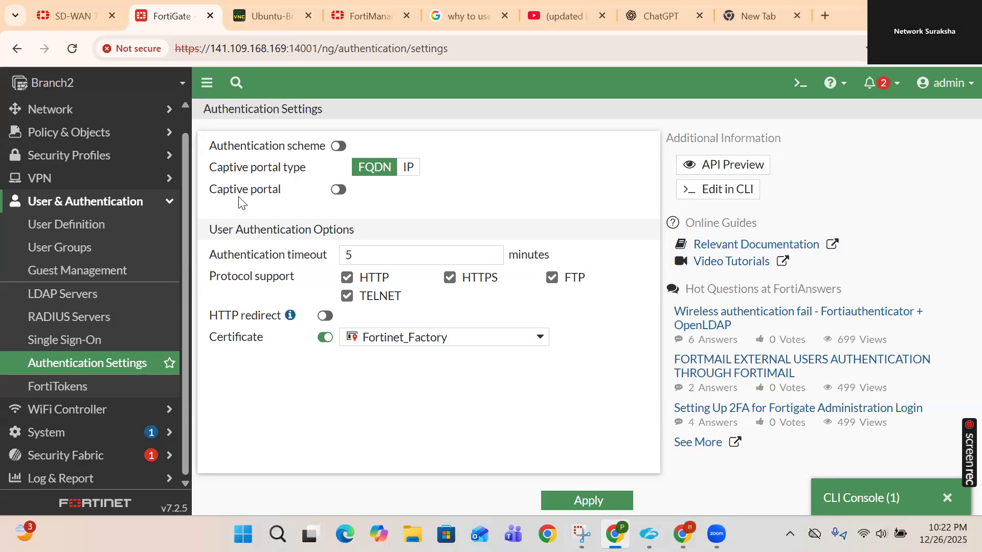
scroll(69, 177, up, 1)
click(109, 117)
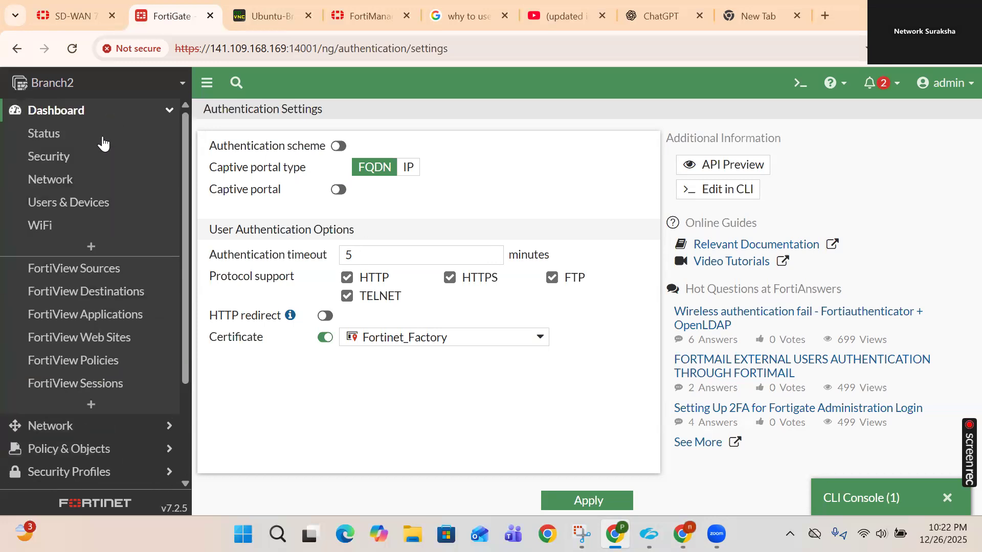
- Show the Users & Devices dashboard's Firewall Users widget full-screen to see testadmin's session
click(92, 203)
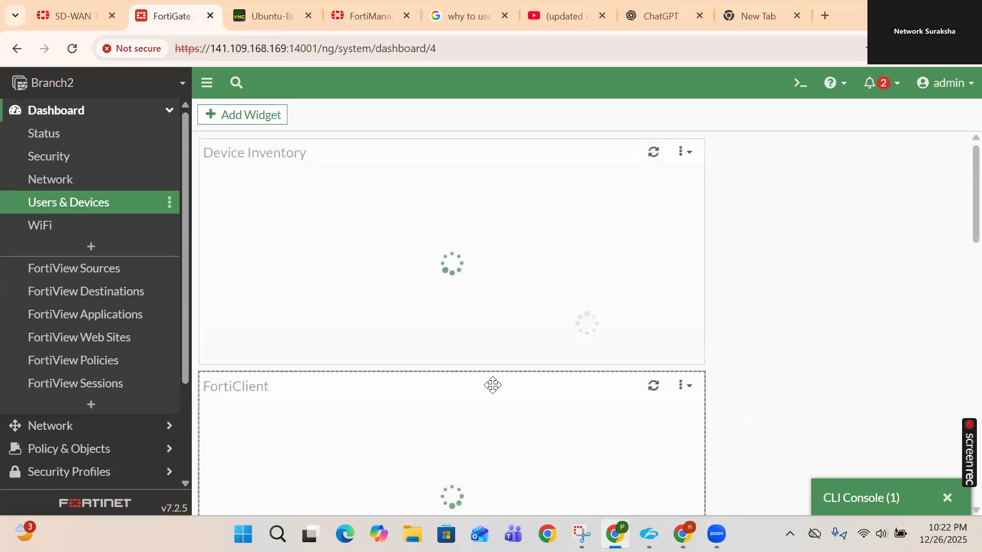
scroll(488, 391, down, 6)
mouse_move(484, 395)
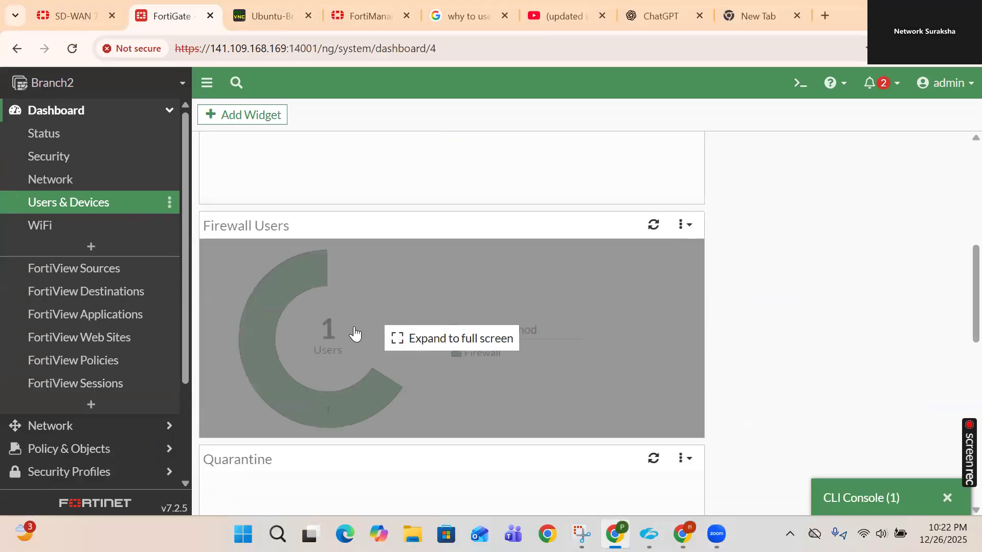
click(309, 340)
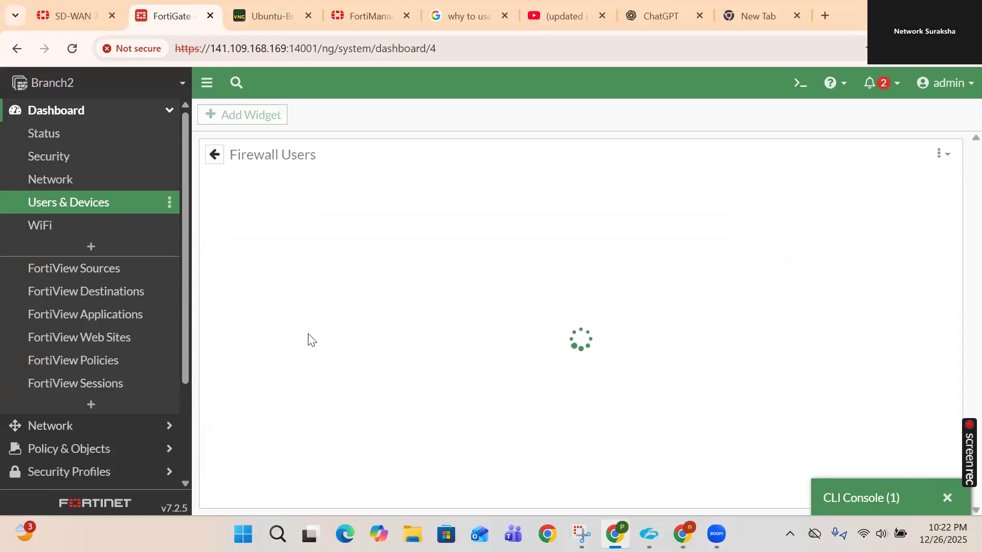